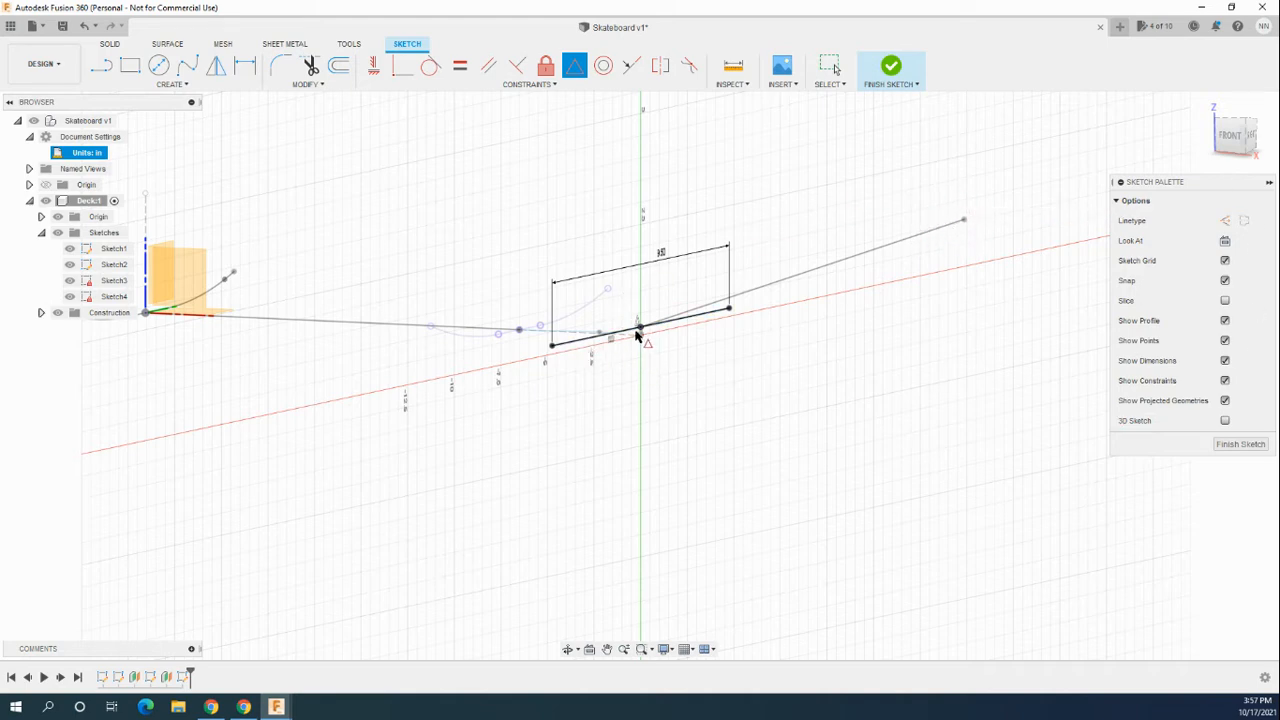
Finish the current sketch and create an offset plane from the YZ plane, extending to the free endpoint of the angled tail line
click(1240, 443)
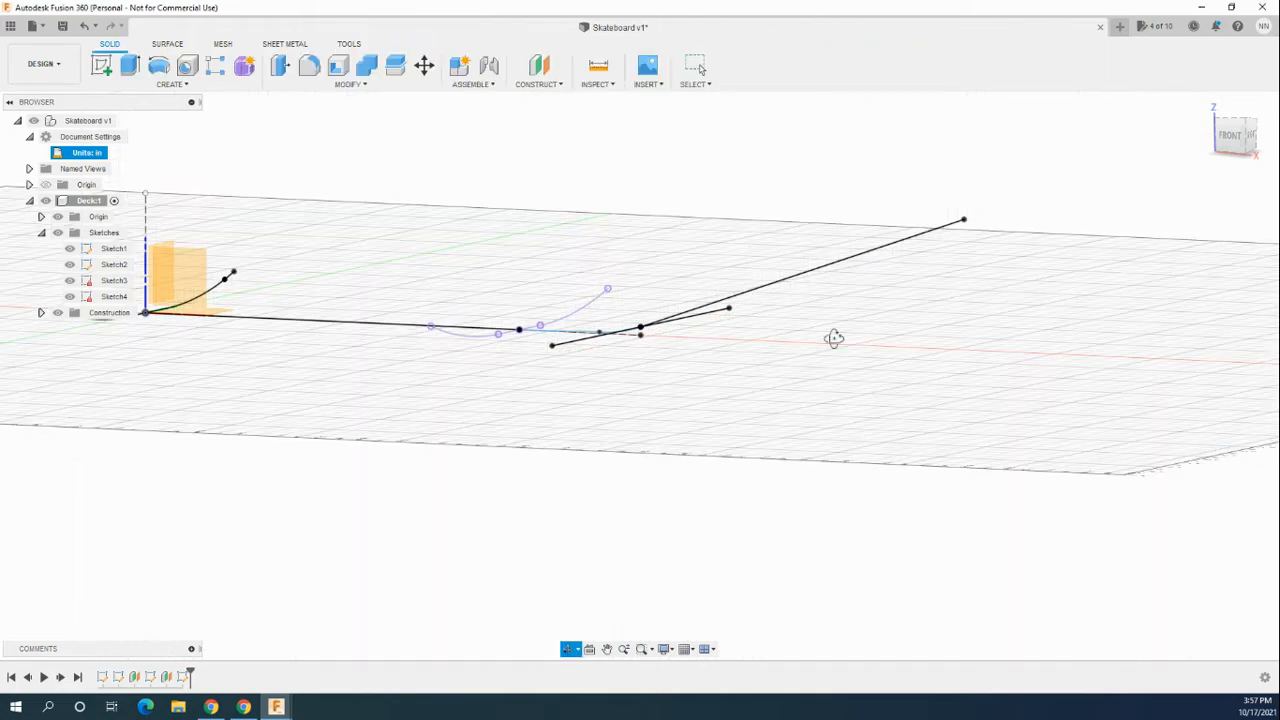
mouse_move(834, 337)
shift+middle_down()
mouse_move(846, 351)
mouse_move(808, 364)
shift+middle_up()
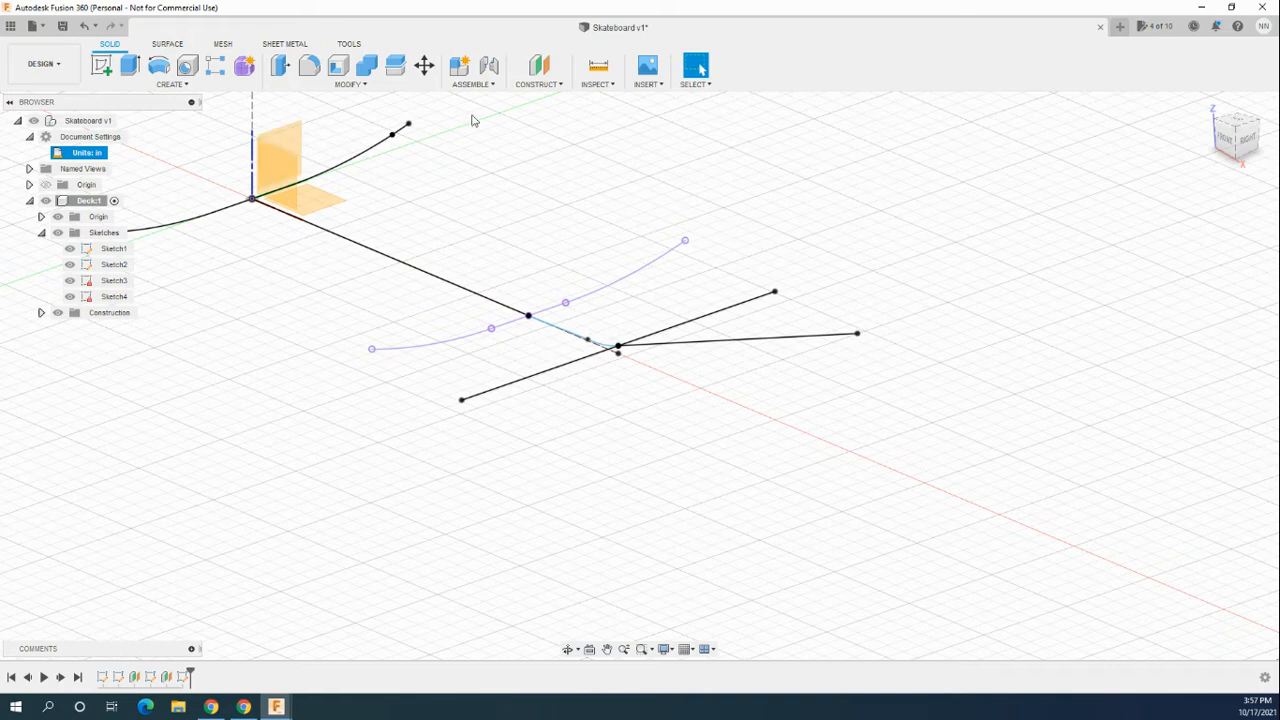
click(556, 88)
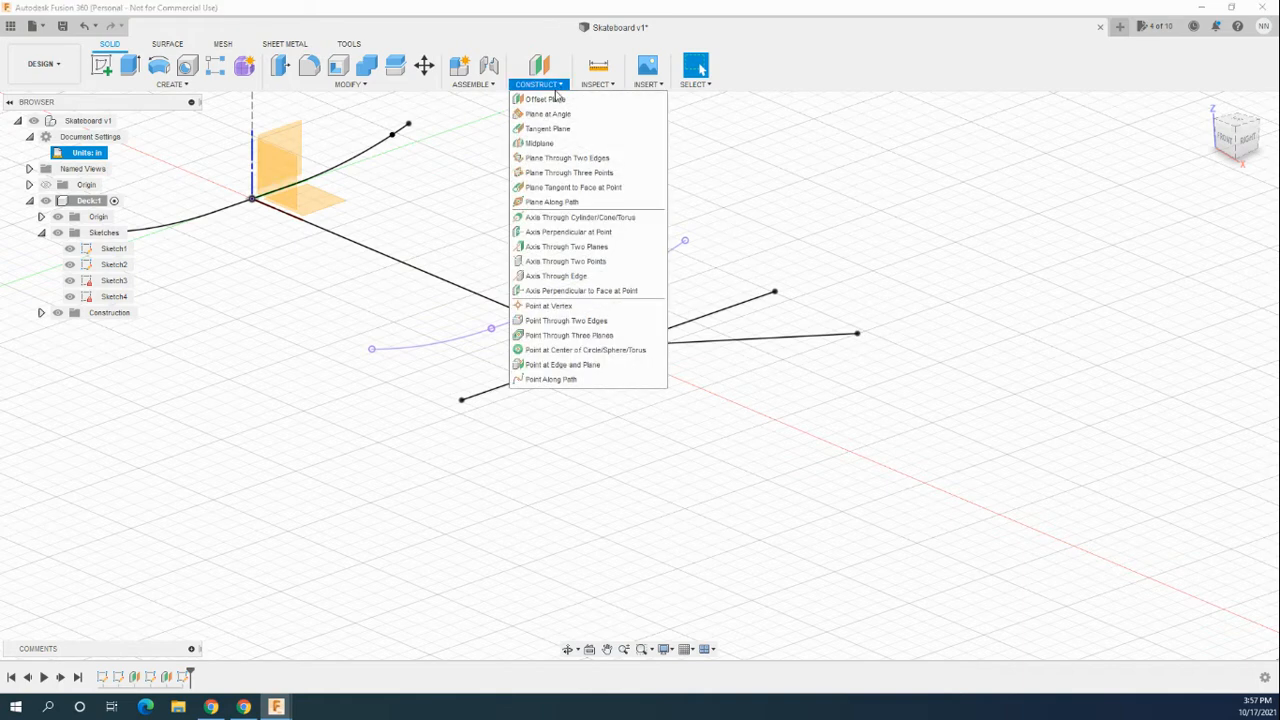
click(552, 104)
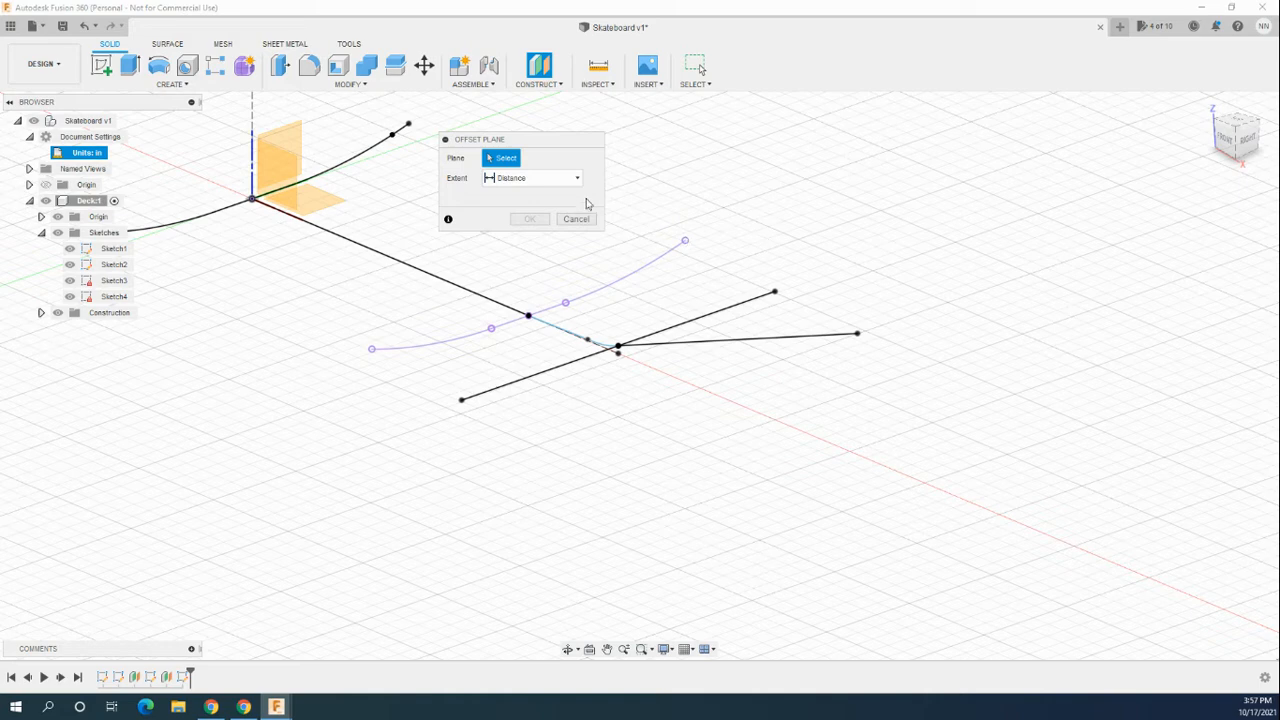
click(270, 145)
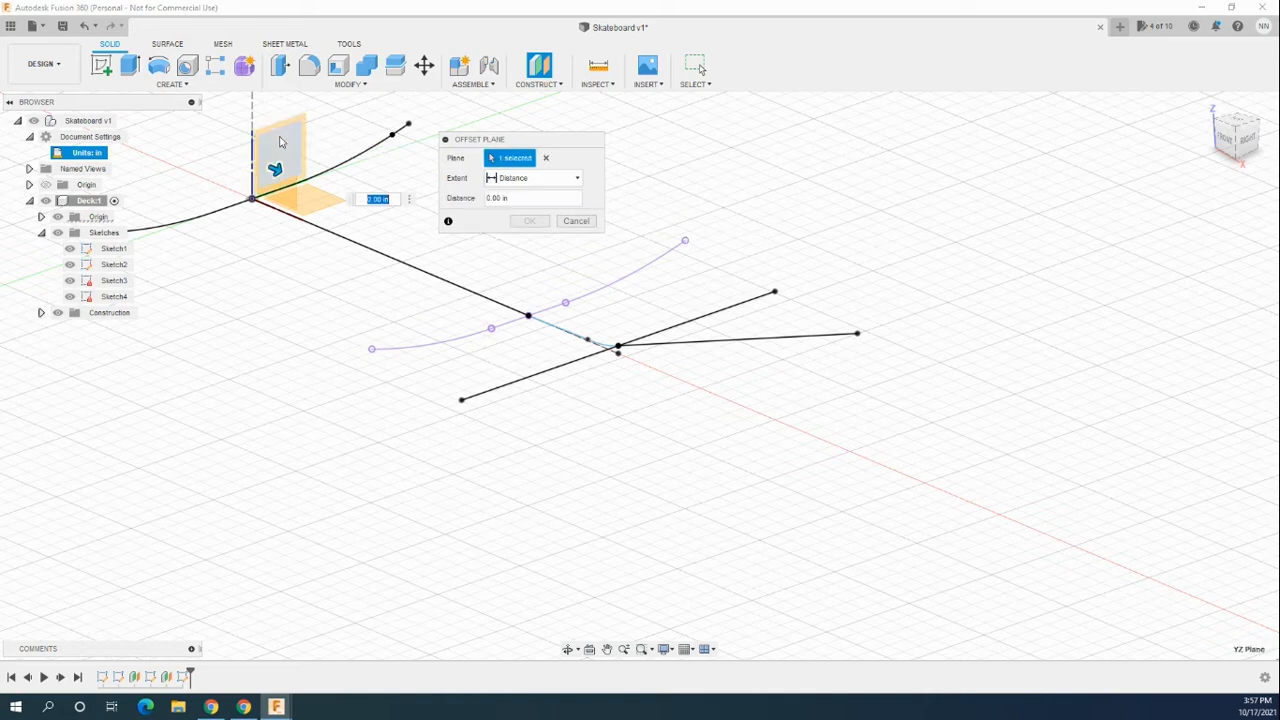
click(576, 180)
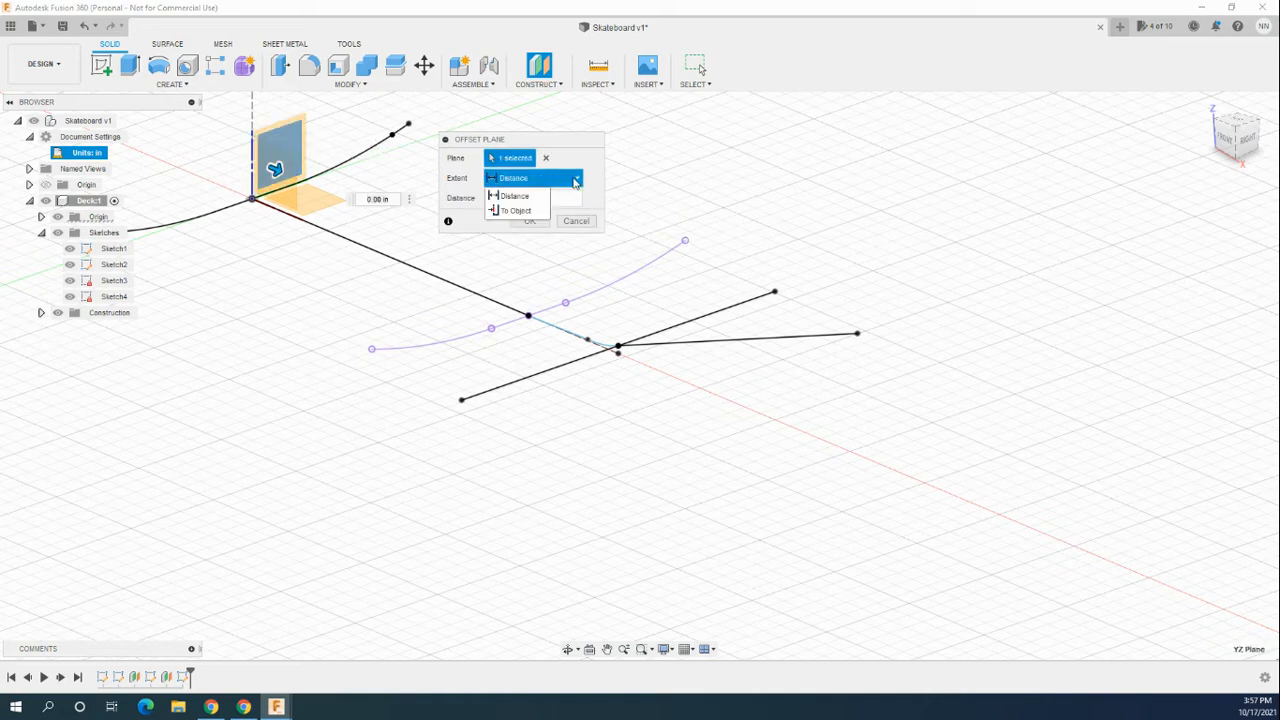
click(506, 207)
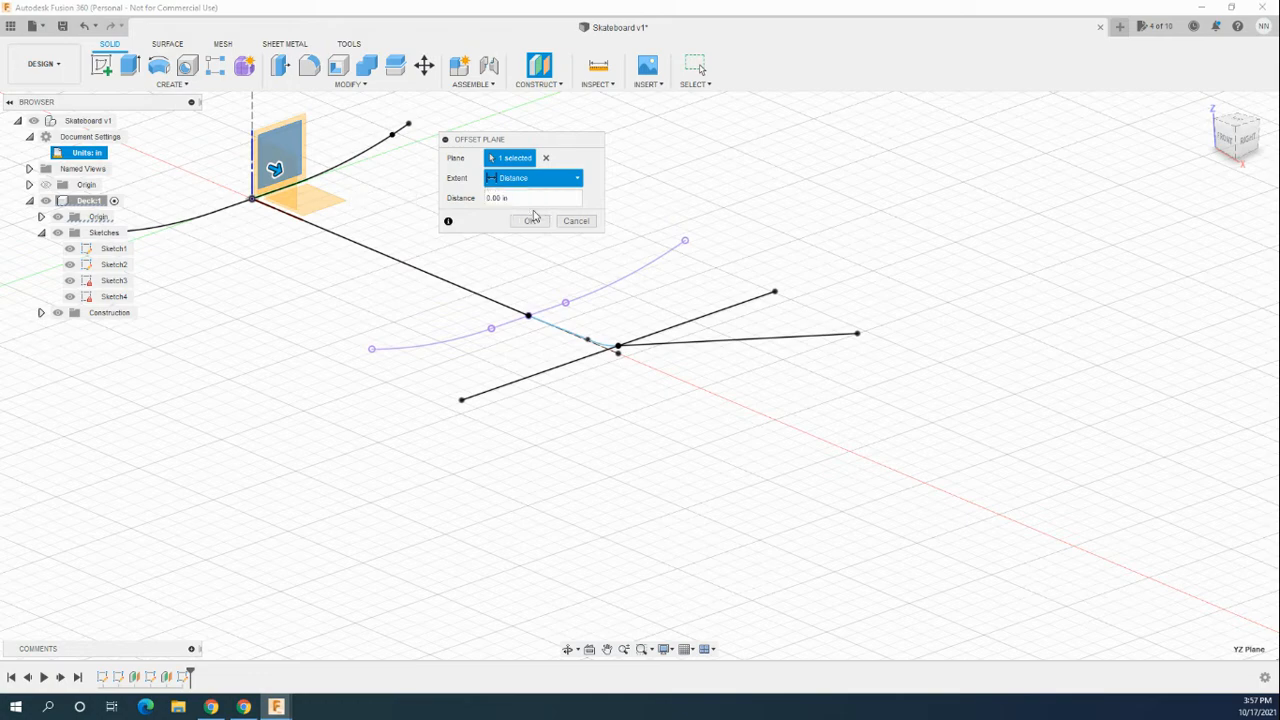
click(856, 334)
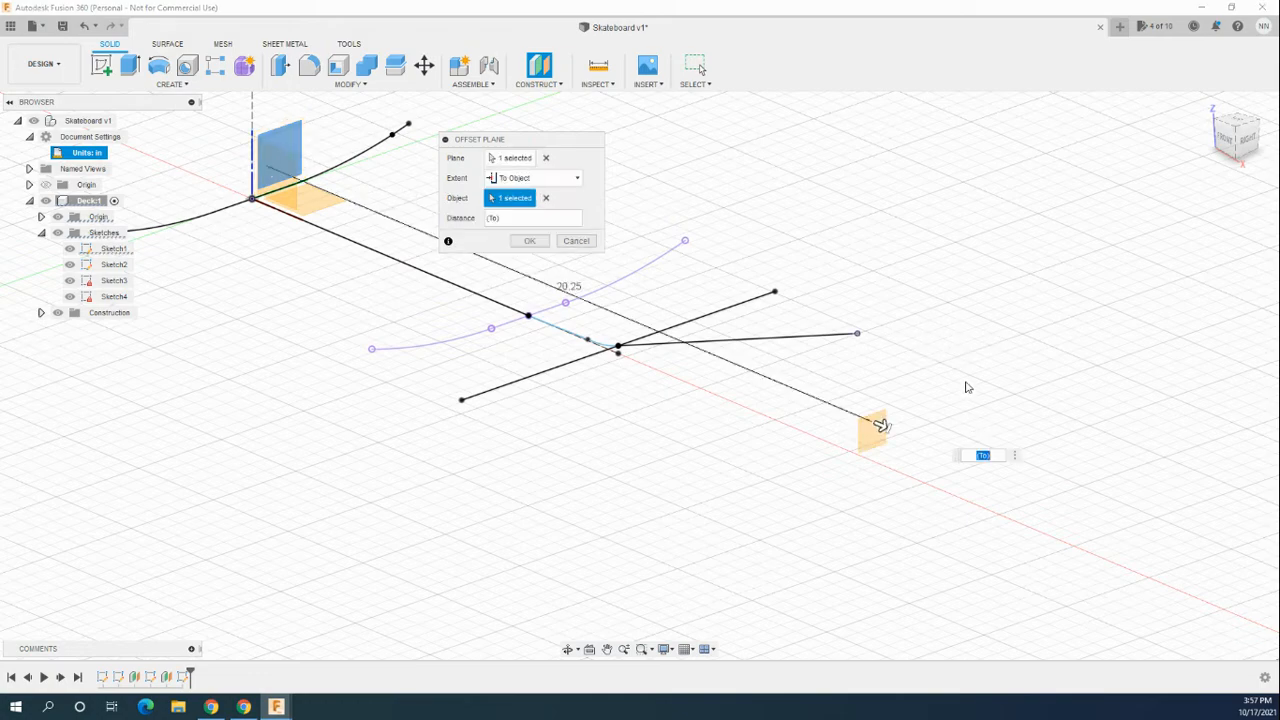
mouse_move(966, 387)
shift+middle_down()
mouse_move(971, 371)
mouse_move(931, 369)
shift+middle_up()
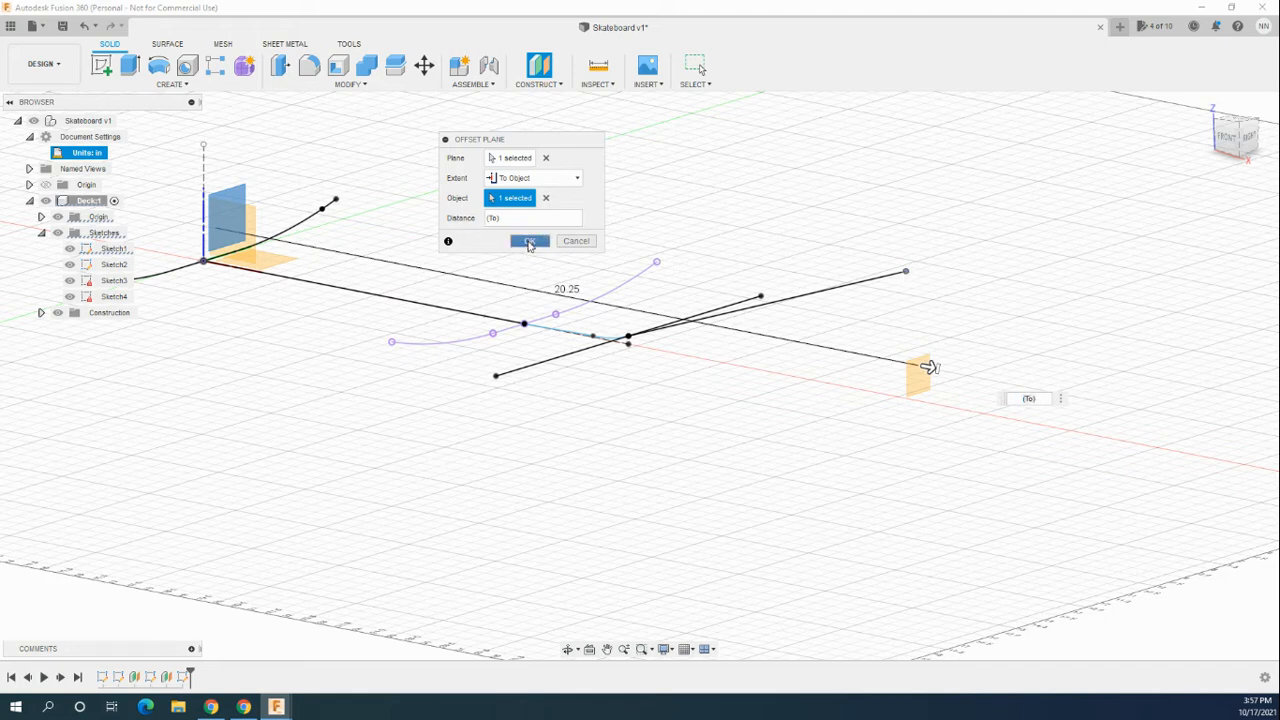
key(Return)
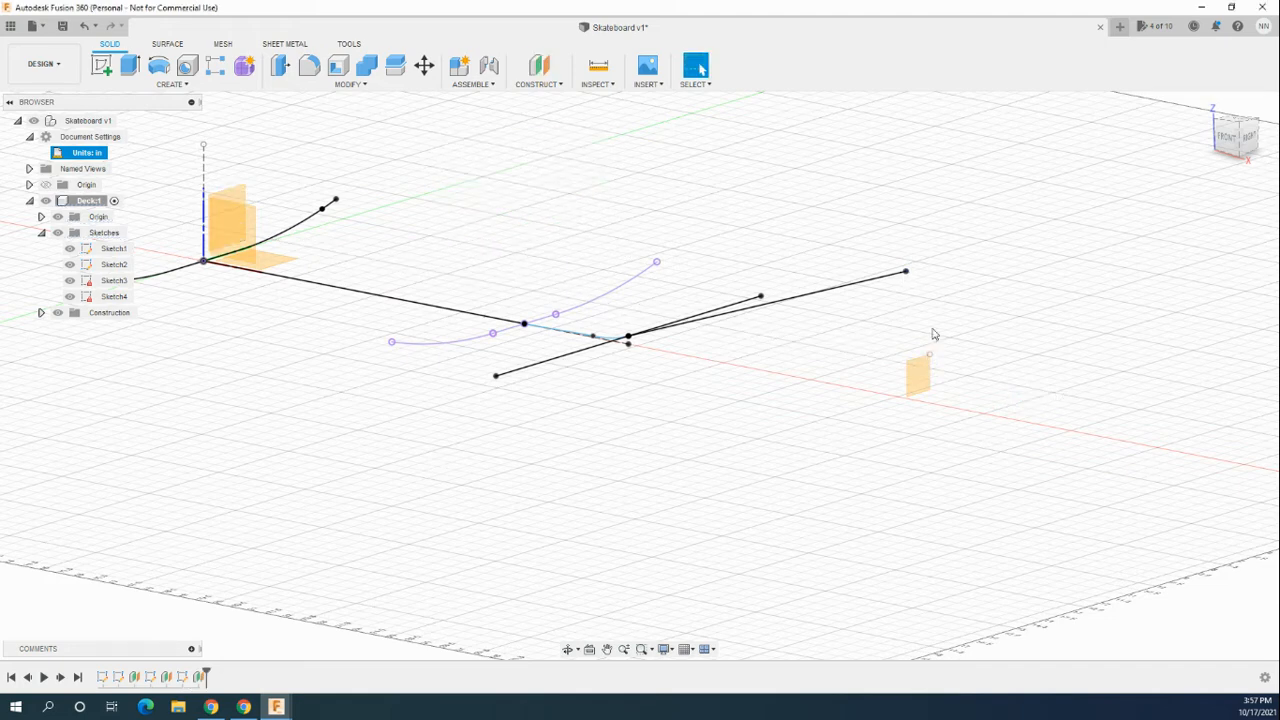
Enlarge the new offset plane's display around the end of the angled line and start a sketch on it
drag(933, 334, 984, 197)
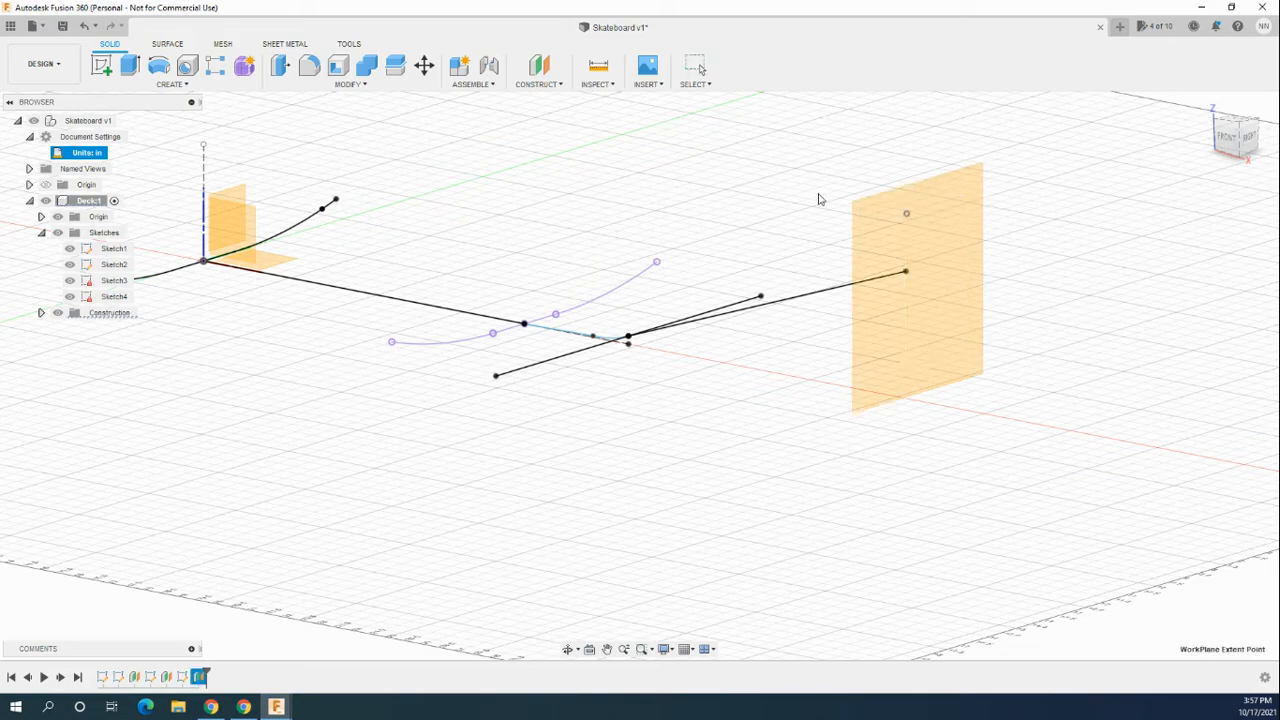
mouse_move(1131, 309)
shift+middle_down()
mouse_move(1186, 303)
mouse_move(1118, 303)
mouse_move(1120, 317)
shift+middle_up()
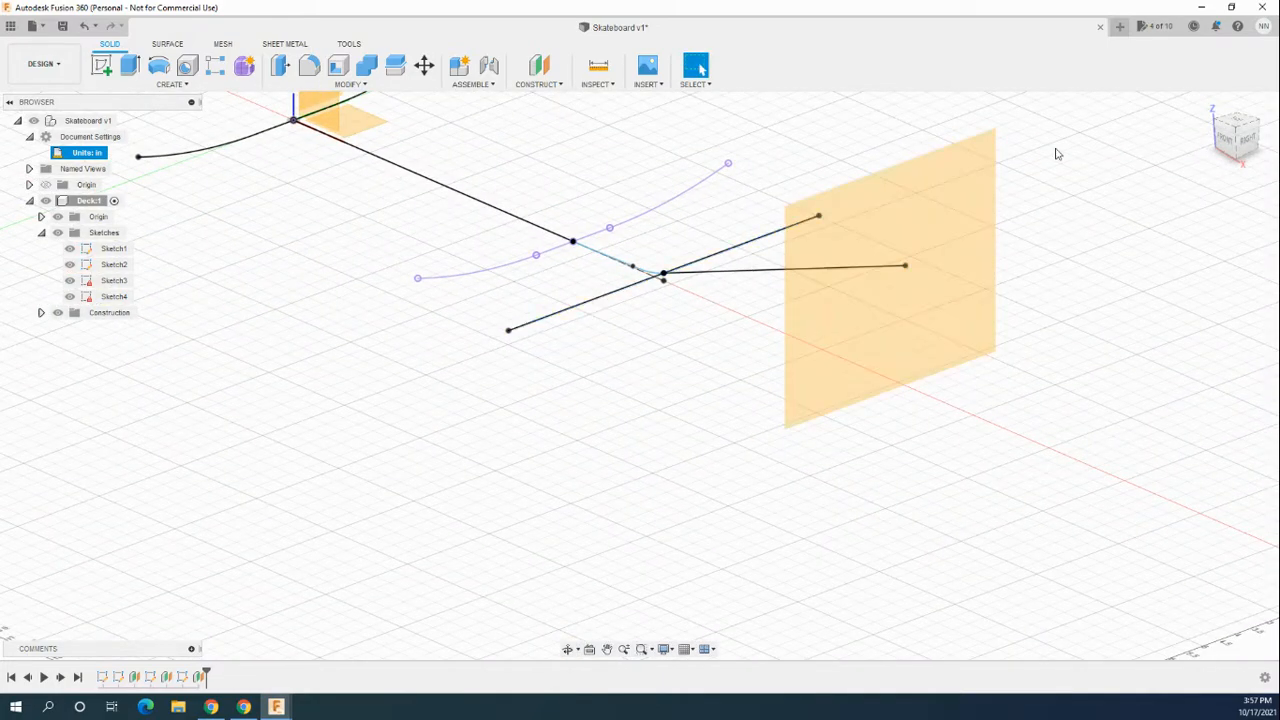
right_click(920, 219)
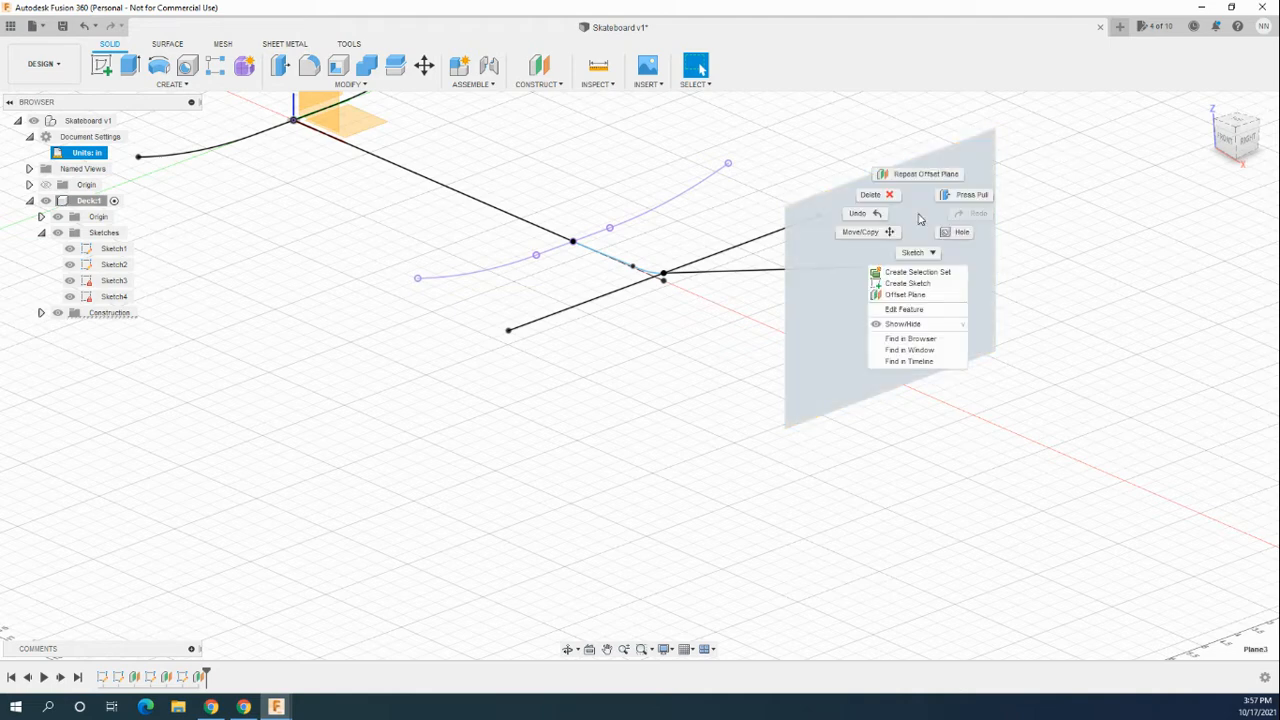
click(918, 283)
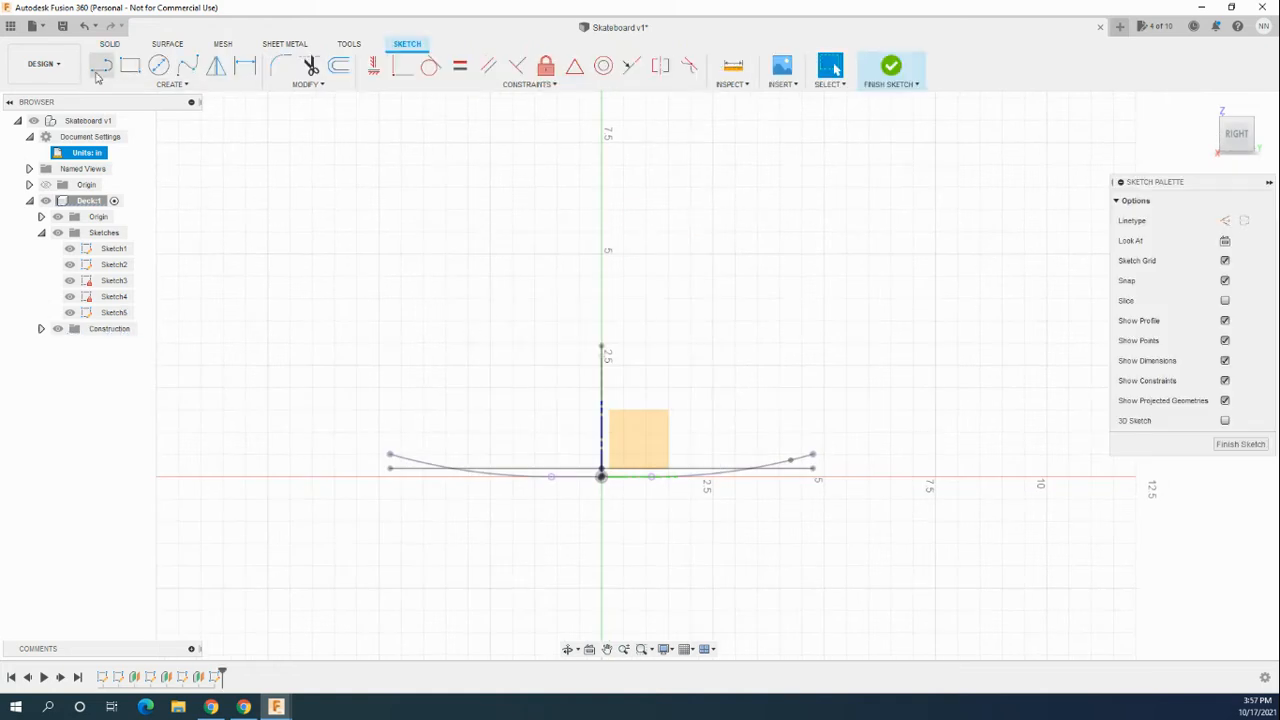
Sketch a horizontal line 9.5 in long above the deck profile curves
key(l)
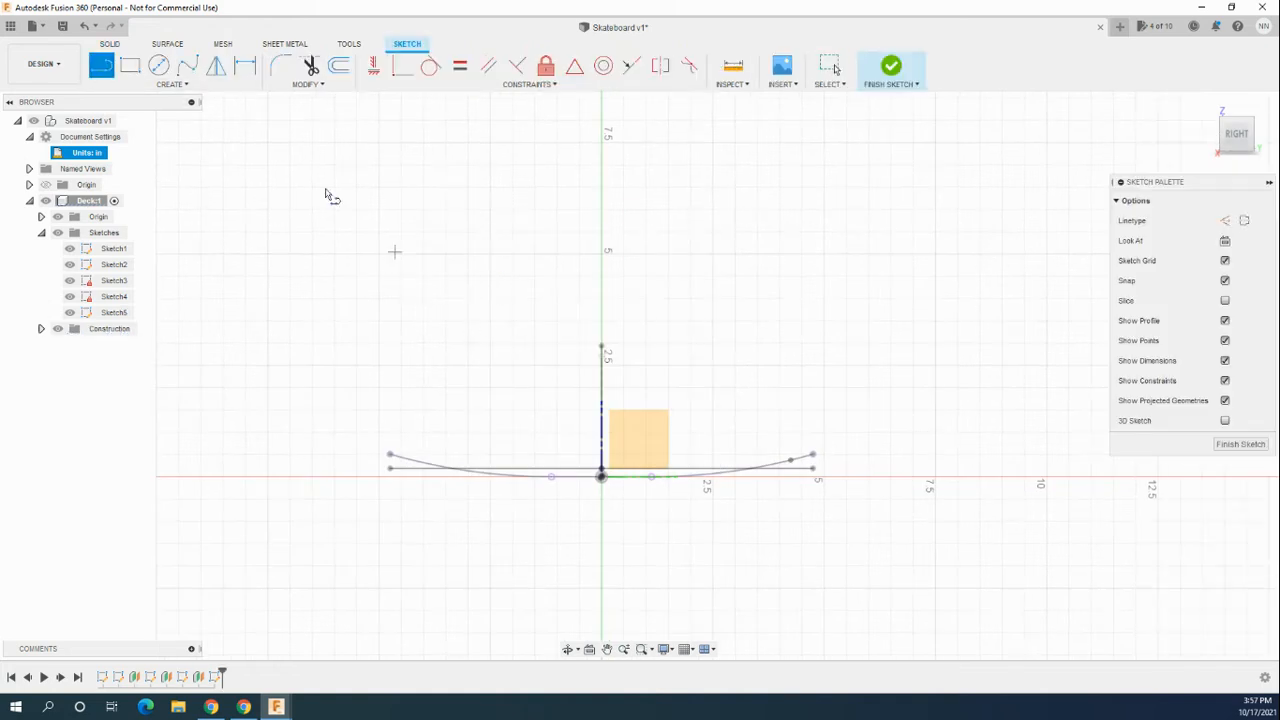
click(437, 255)
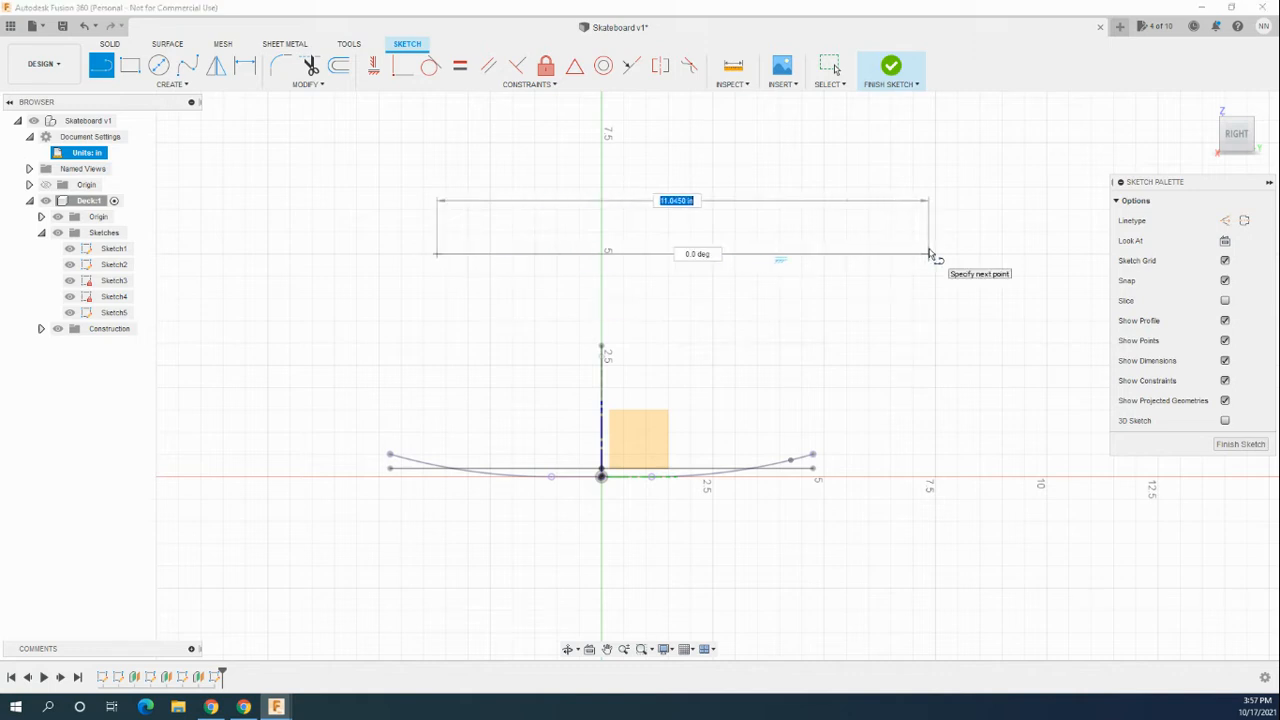
text(9.5)
key(Return)
key(Escape)
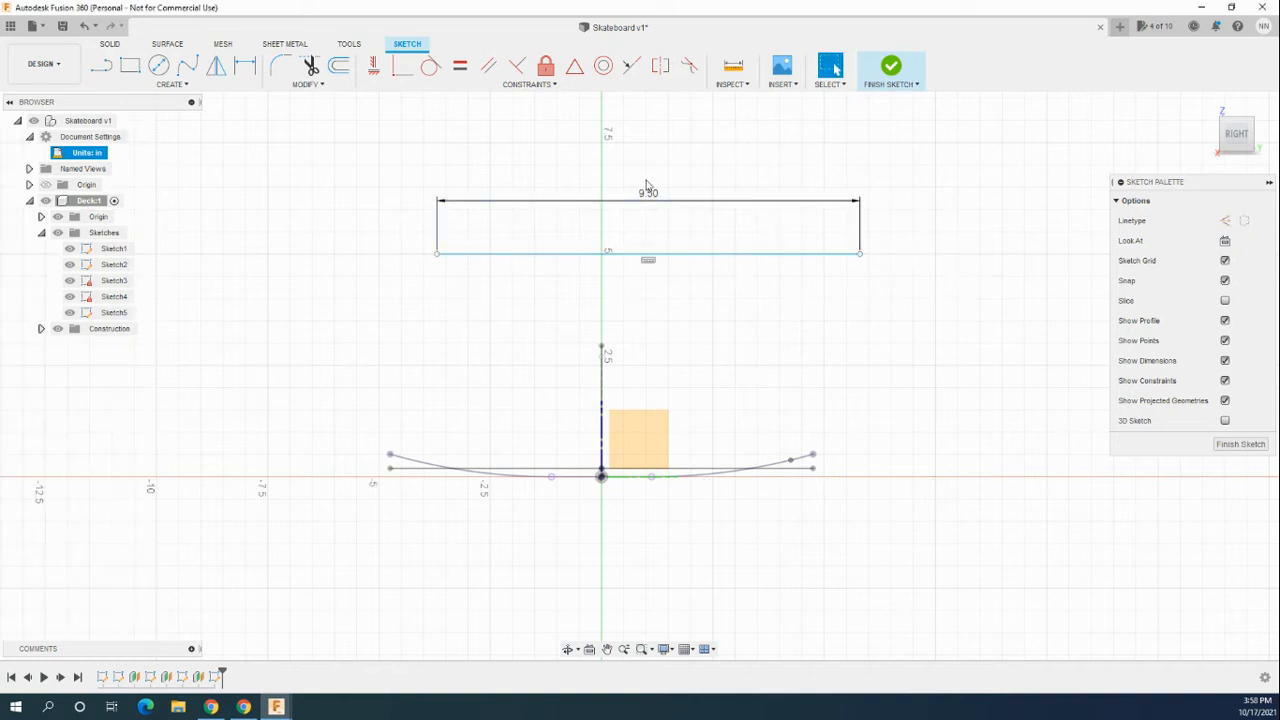
Apply a midpoint constraint to center the 9.5 in line on the angled line's upper endpoint, and finish the sketch
click(579, 71)
click(600, 348)
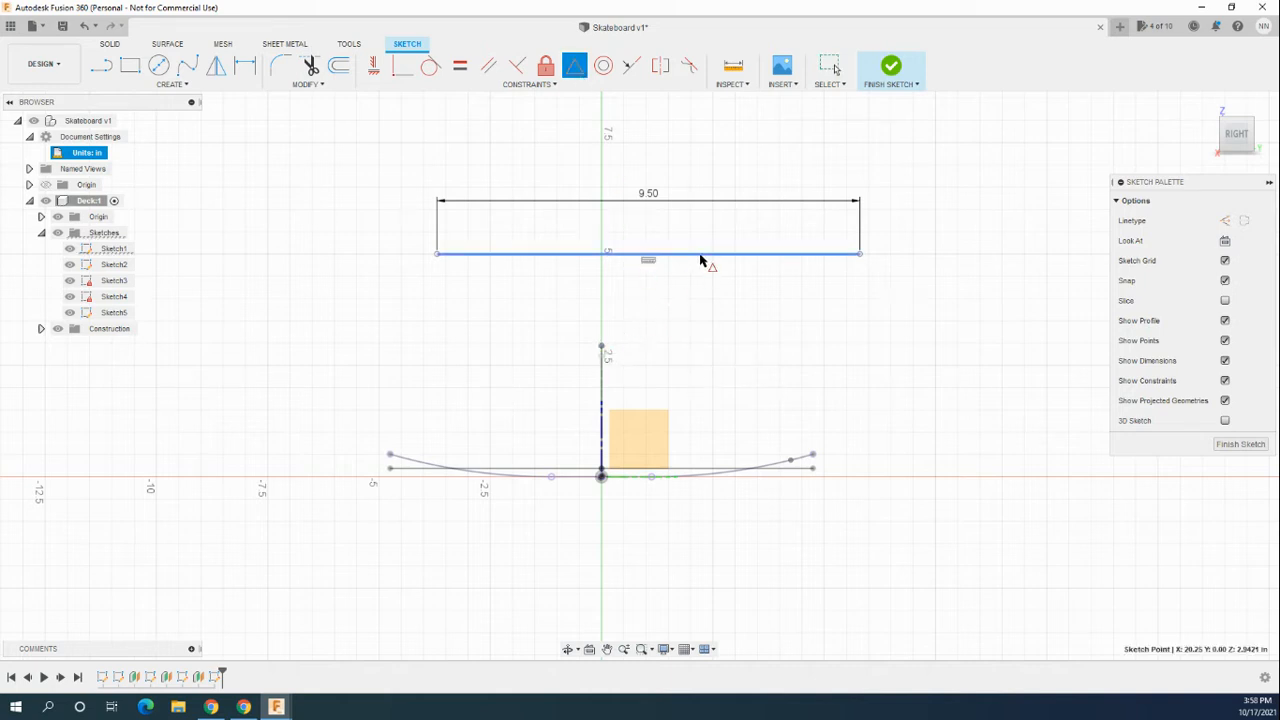
click(703, 255)
scroll(485, 369, up, 2)
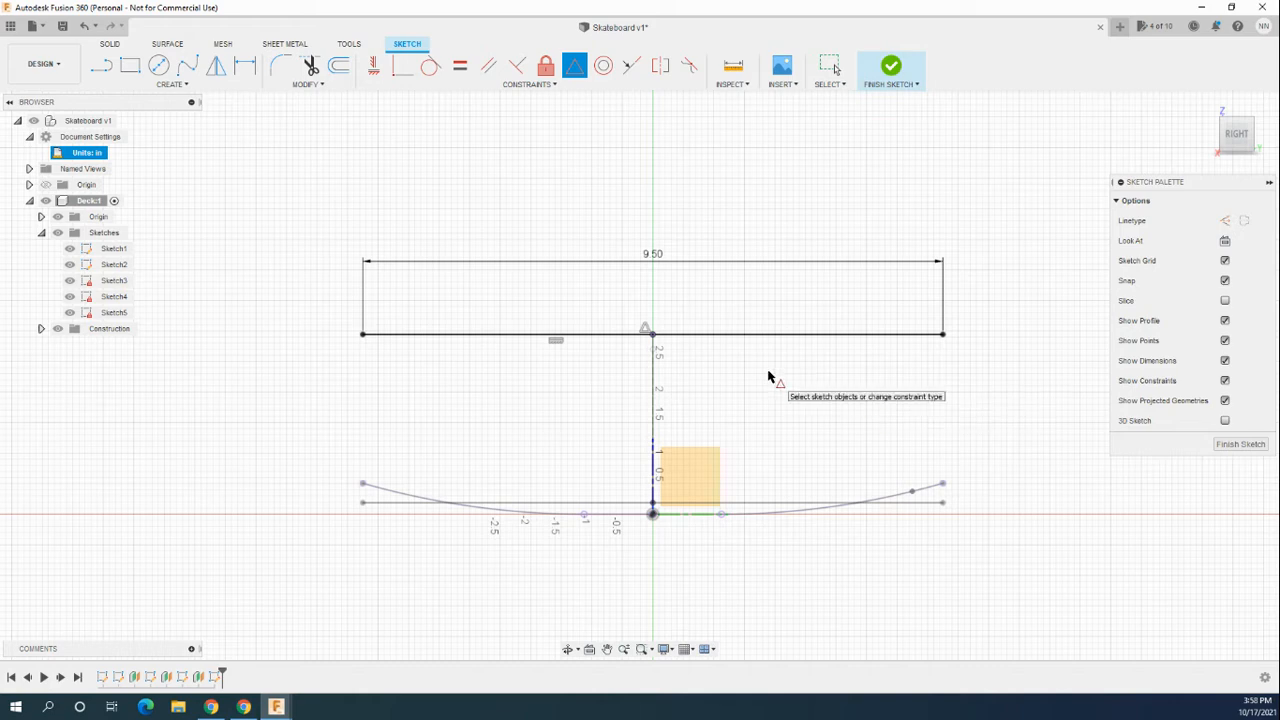
key(Escape)
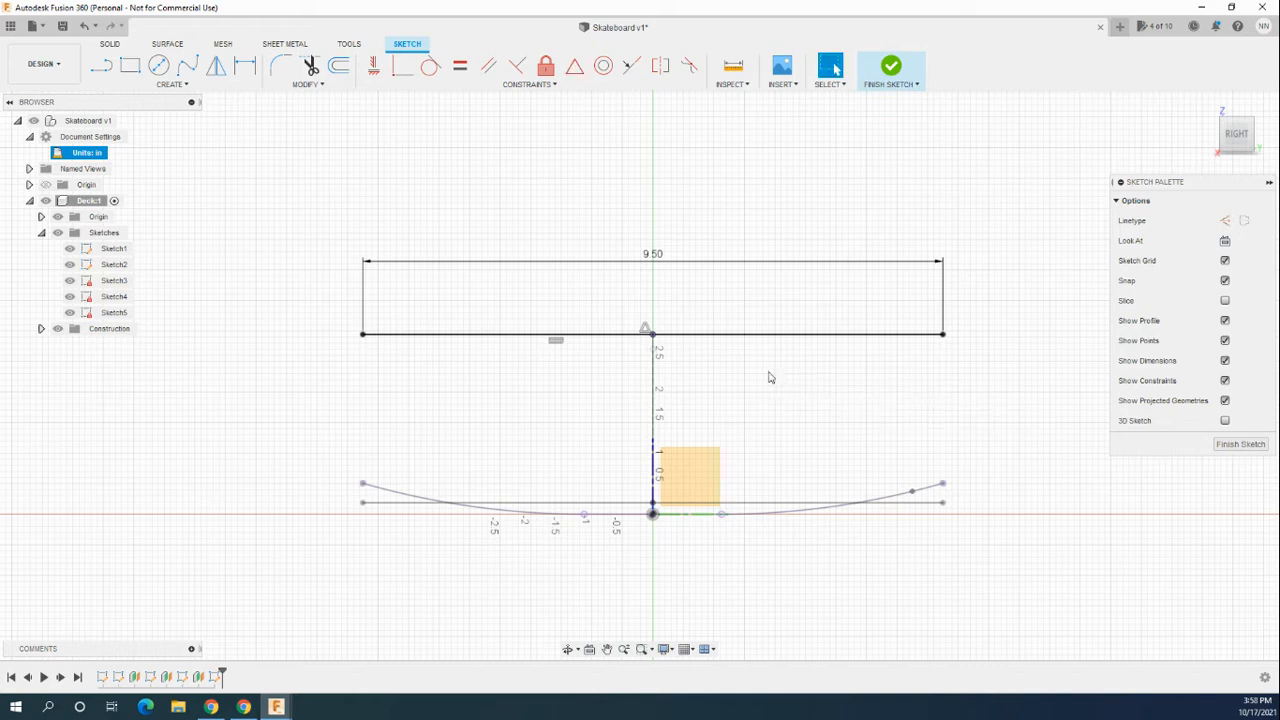
mouse_move(740, 374)
shift+middle_down()
mouse_move(826, 397)
mouse_move(808, 392)
shift+middle_up()
click(1245, 446)
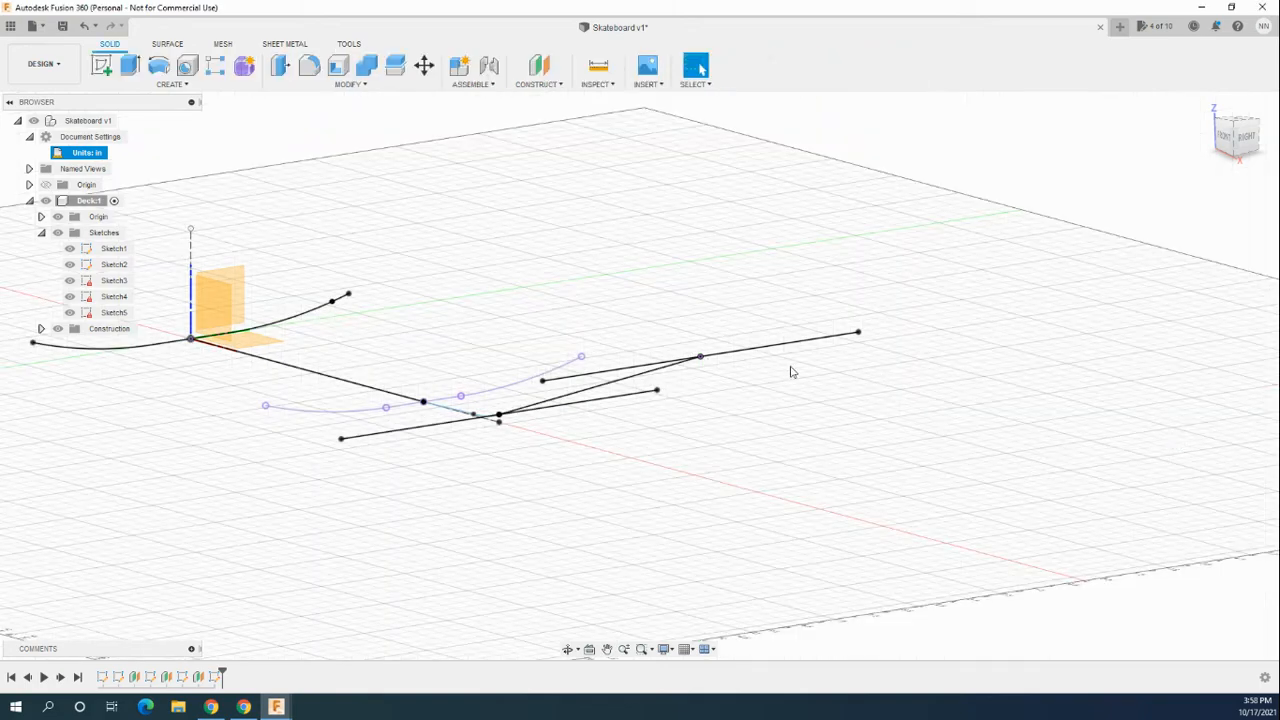
Start a surface Loft and set its guide type to Centerline
mouse_move(686, 425)
shift+middle_down()
mouse_move(833, 431)
mouse_move(731, 451)
mouse_move(680, 437)
mouse_move(729, 431)
shift+middle_up()
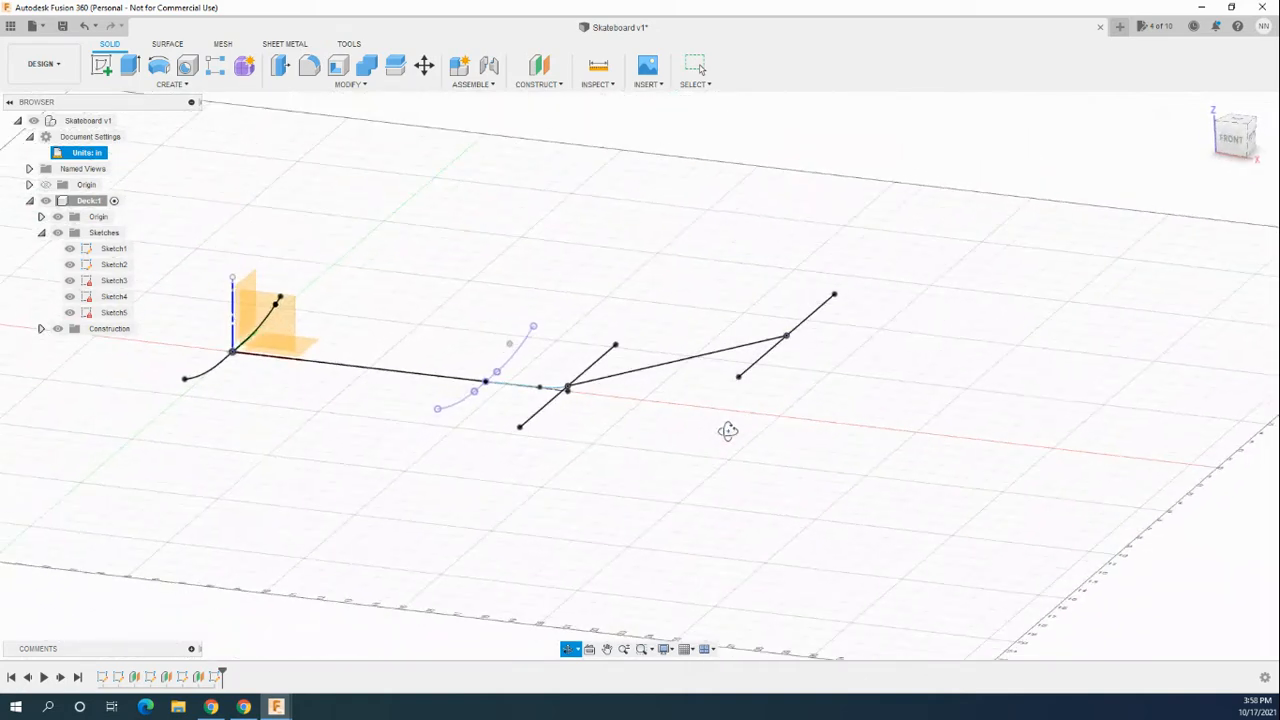
key(Escape)
scroll(632, 368, up, 3)
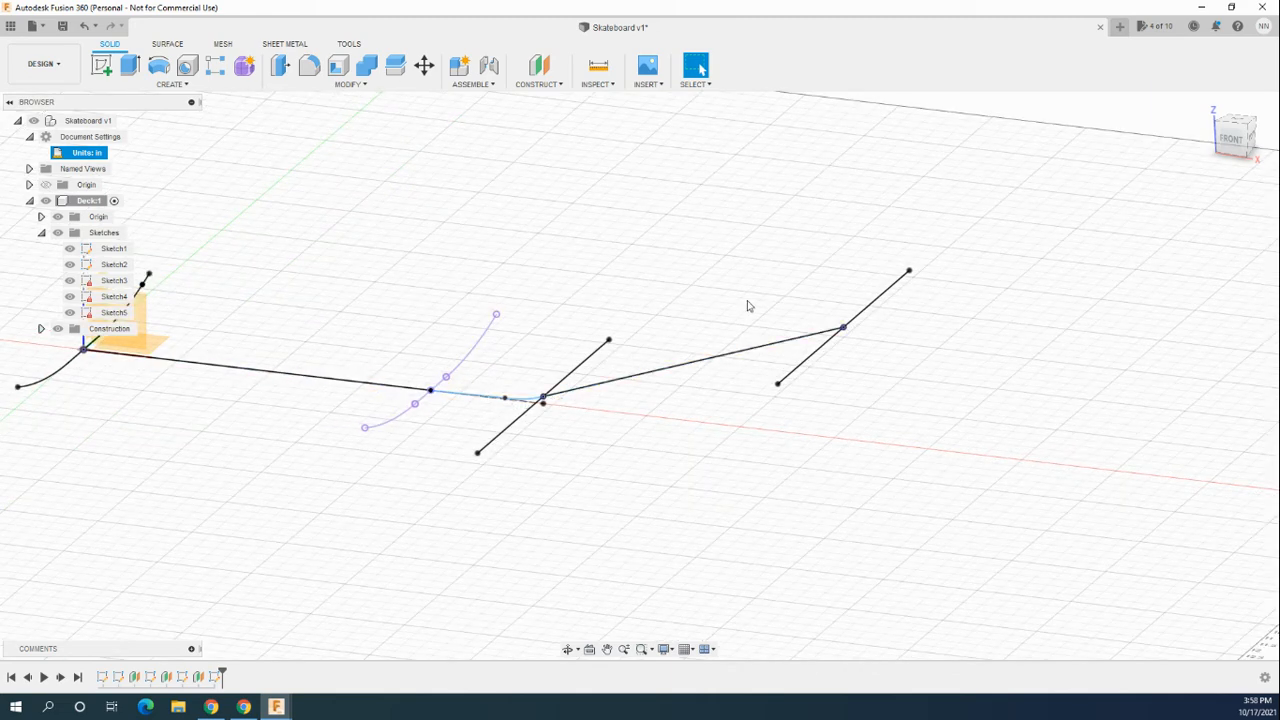
scroll(985, 375, down, 3)
scroll(645, 390, up, 2)
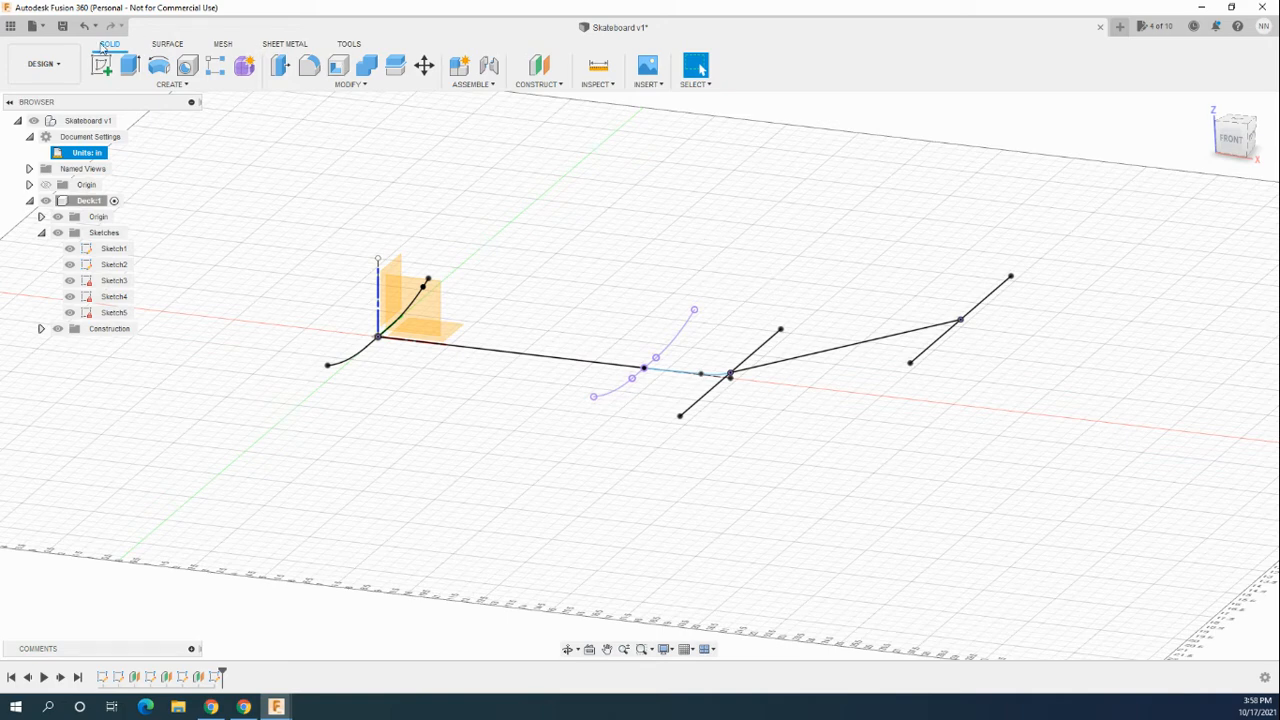
click(169, 45)
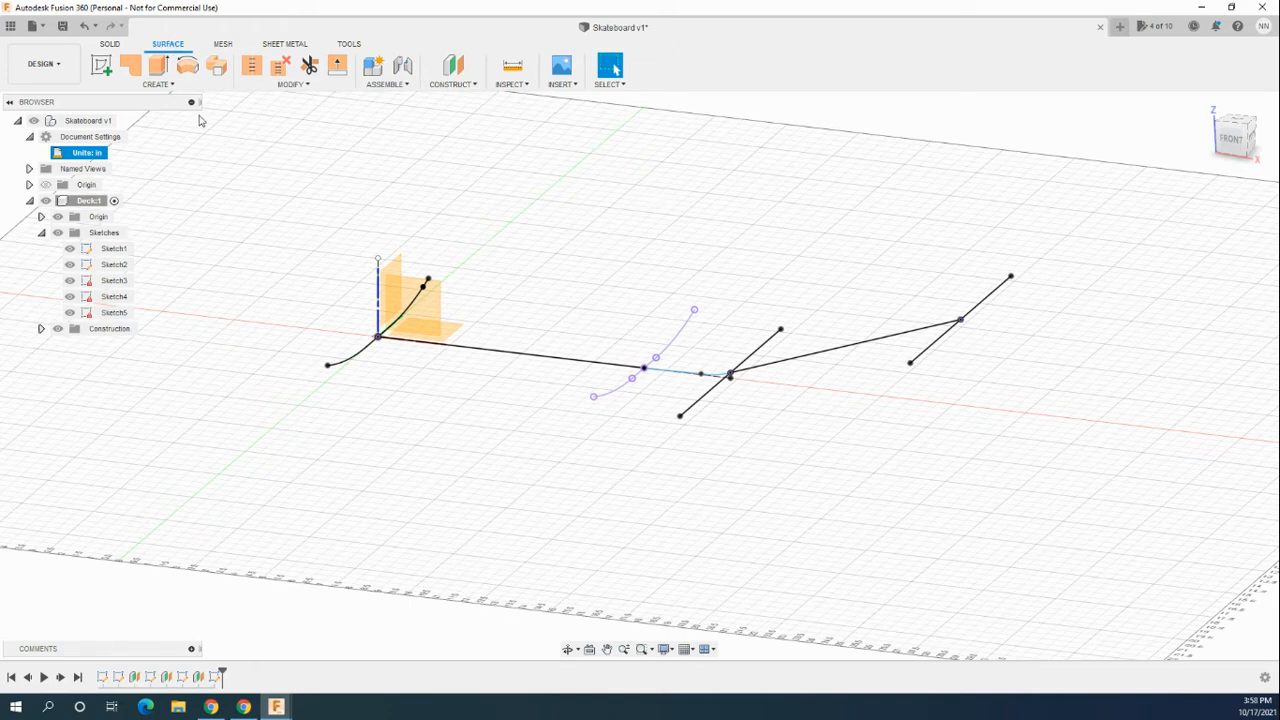
click(172, 86)
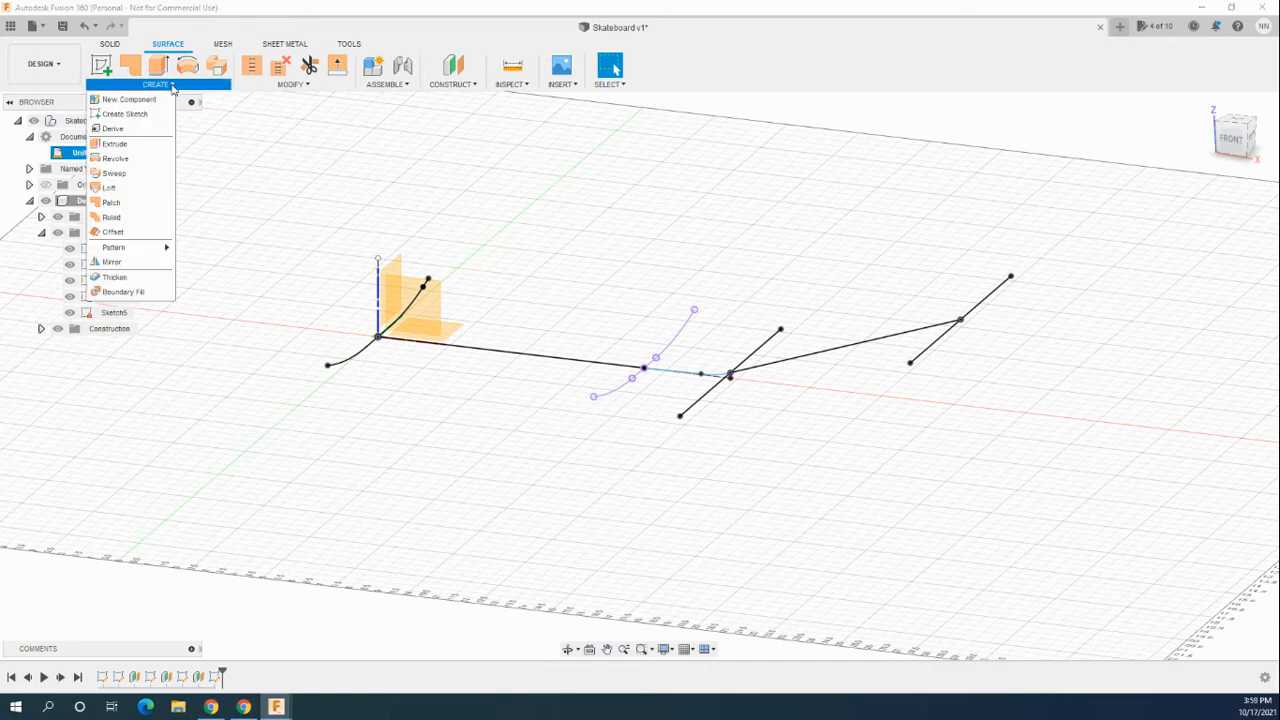
click(110, 188)
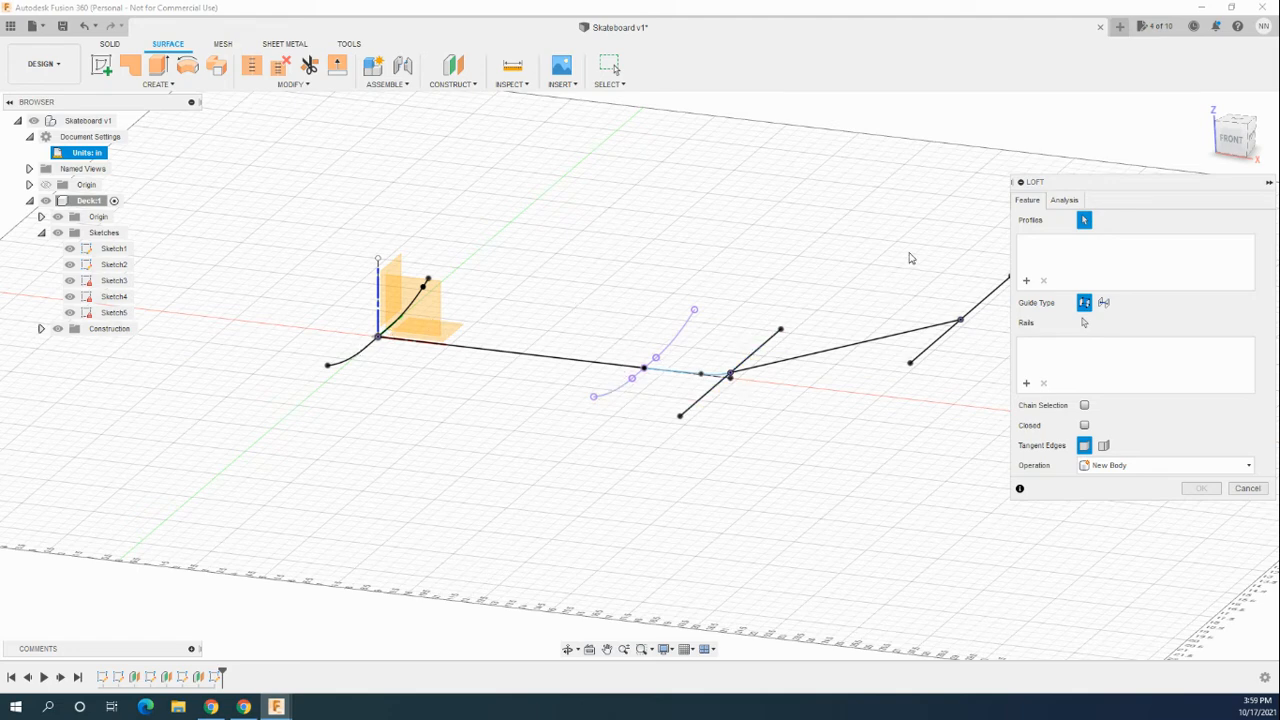
scroll(698, 270, down, 1)
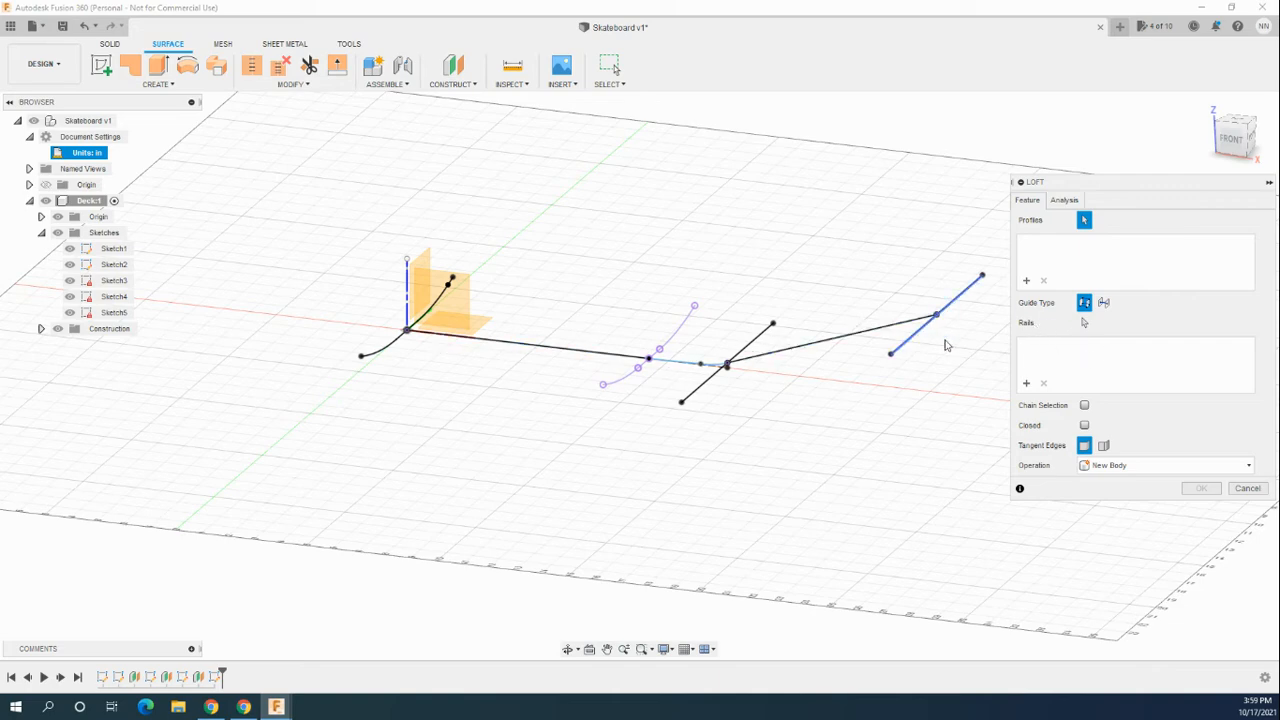
click(1104, 302)
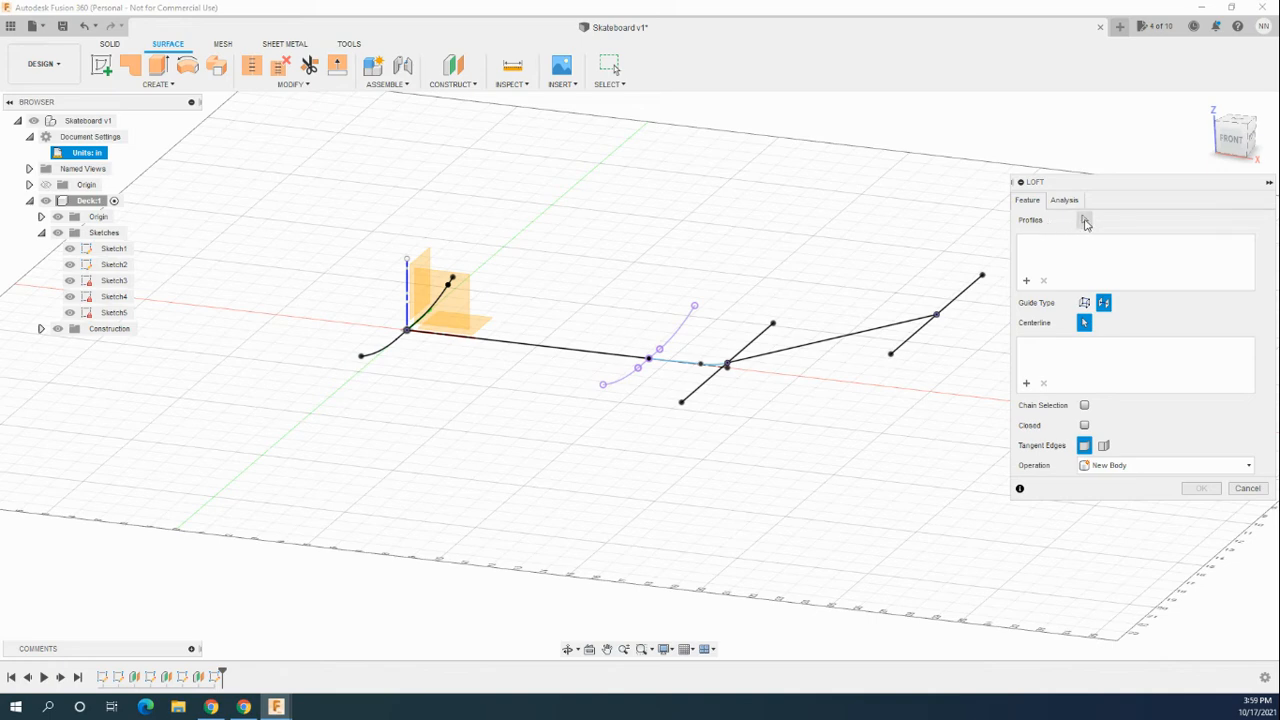
Set the loft profiles to the curved arc at the origin and the curved arc midway along the deck
click(1086, 221)
click(438, 299)
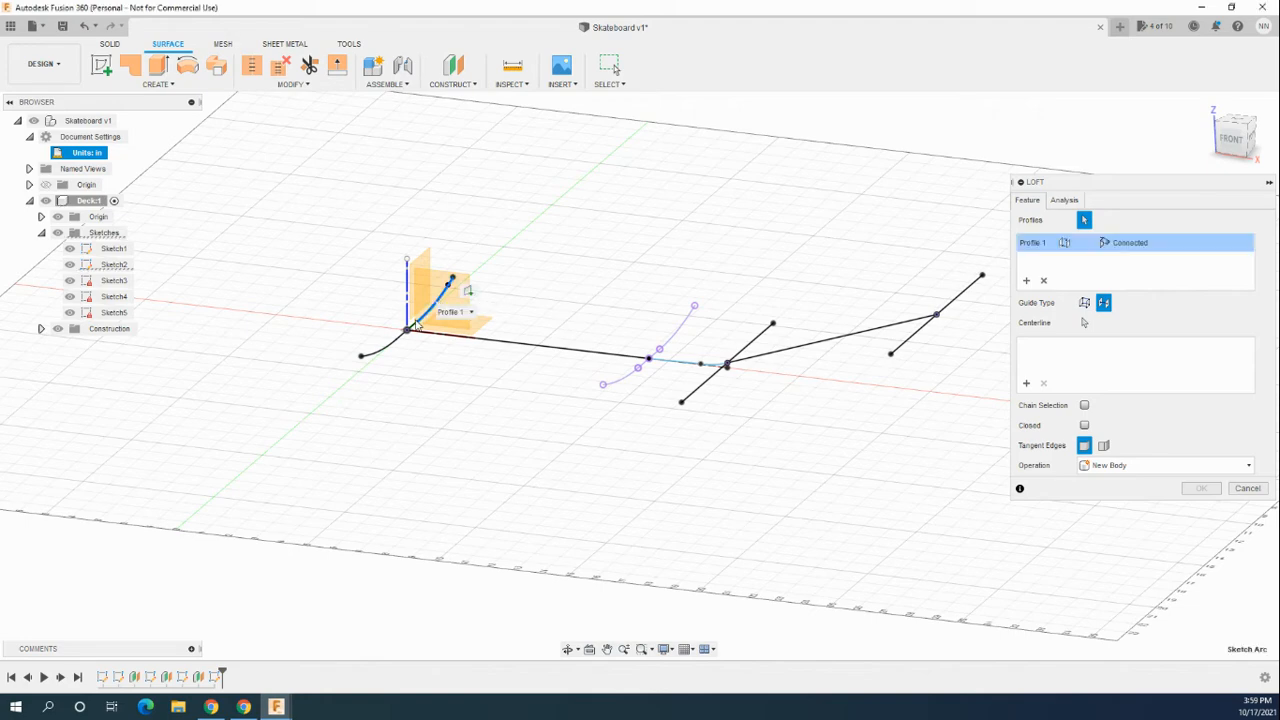
scroll(416, 321, up, 1)
scroll(413, 329, up, 1)
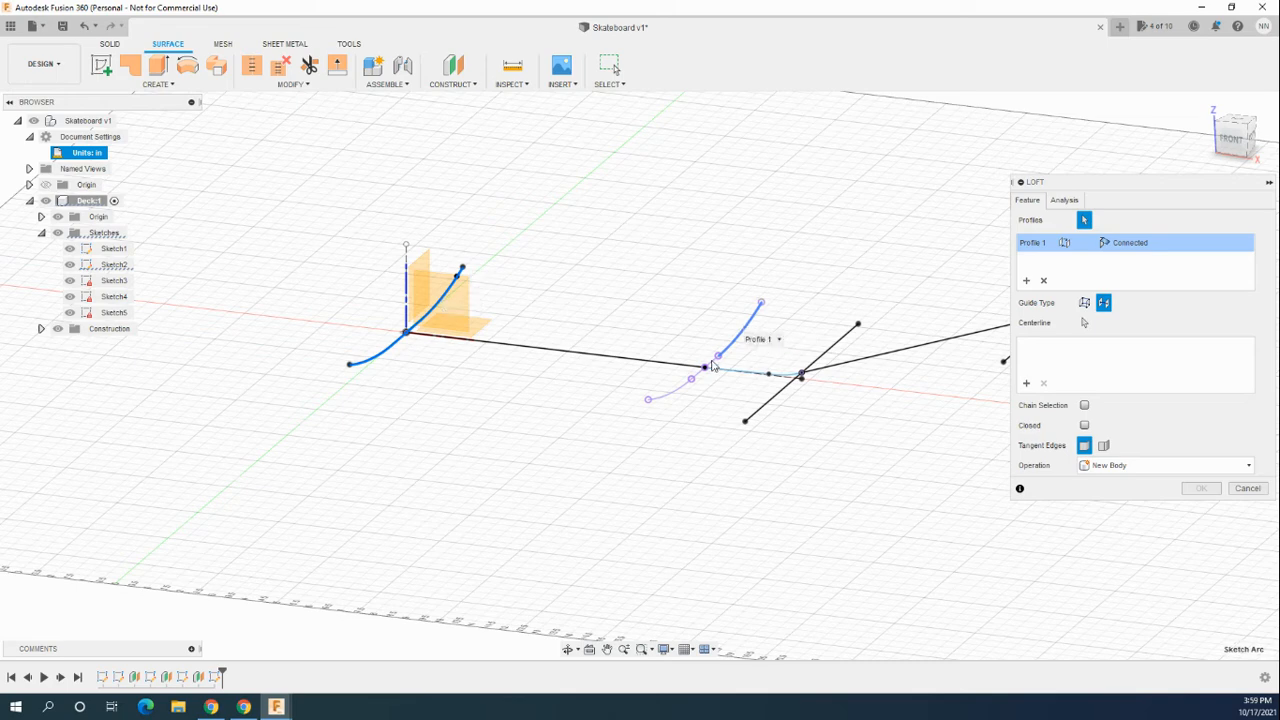
click(714, 366)
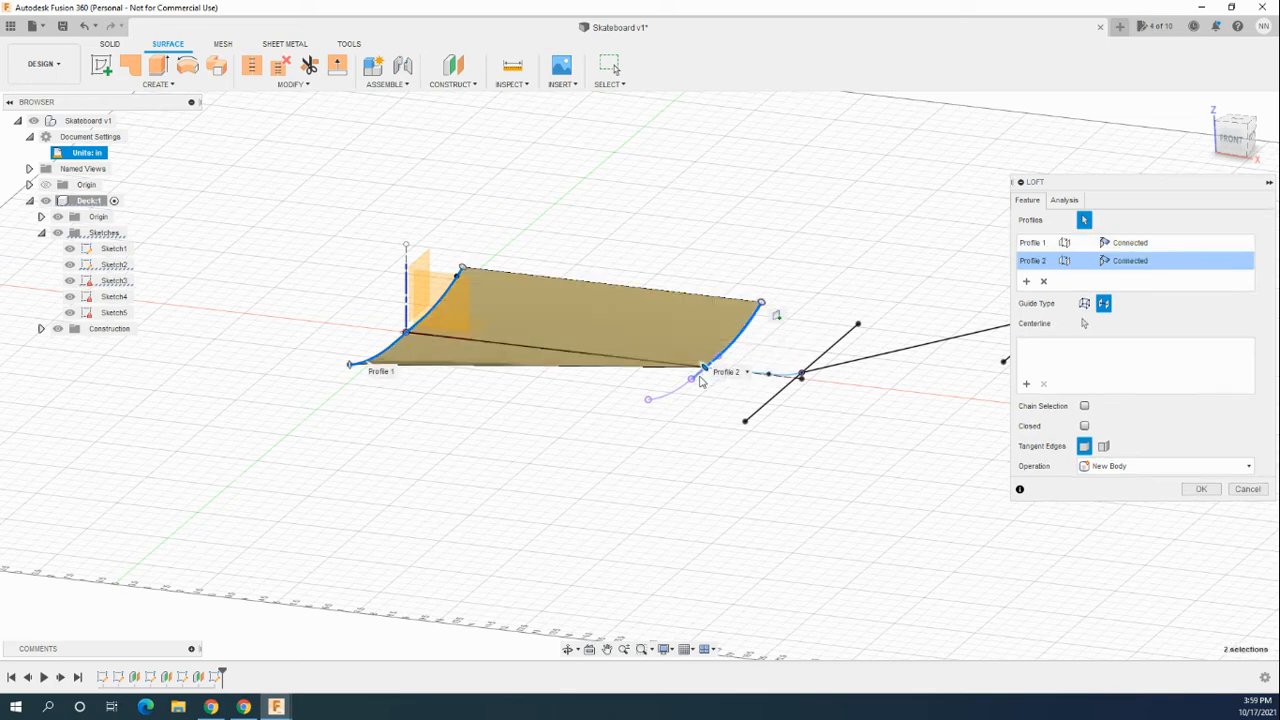
click(685, 392)
click(677, 397)
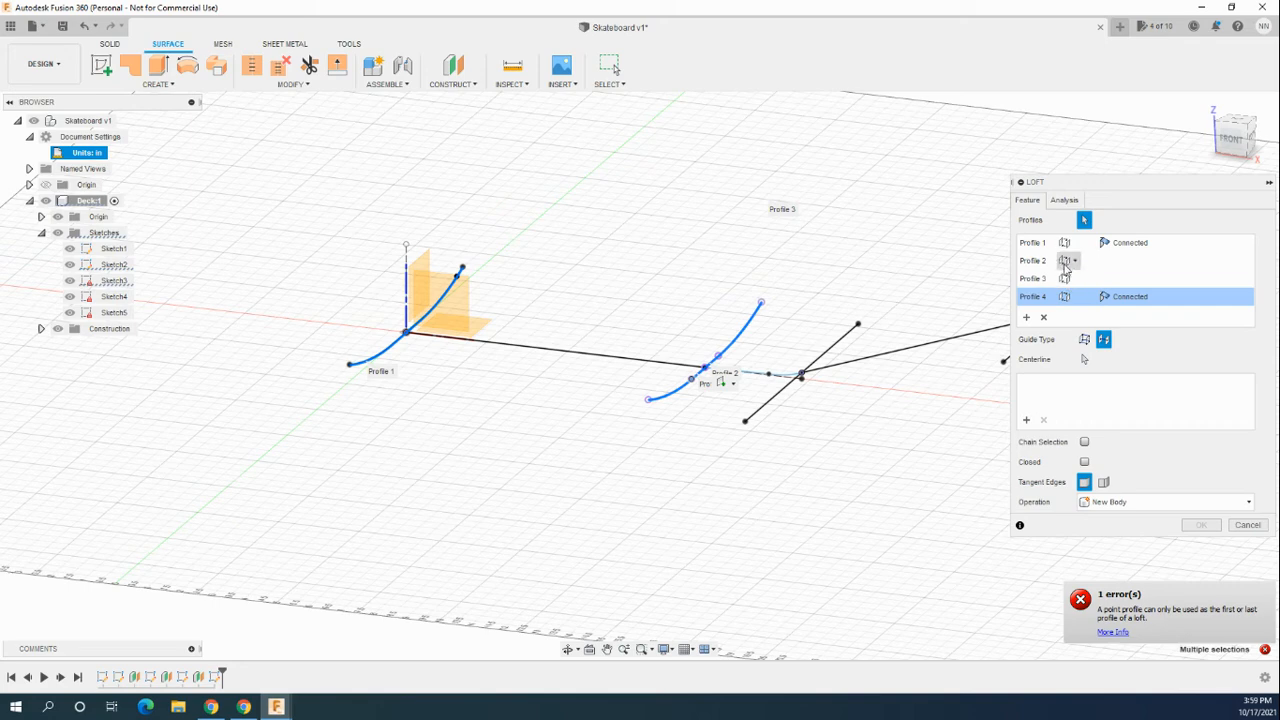
click(1043, 316)
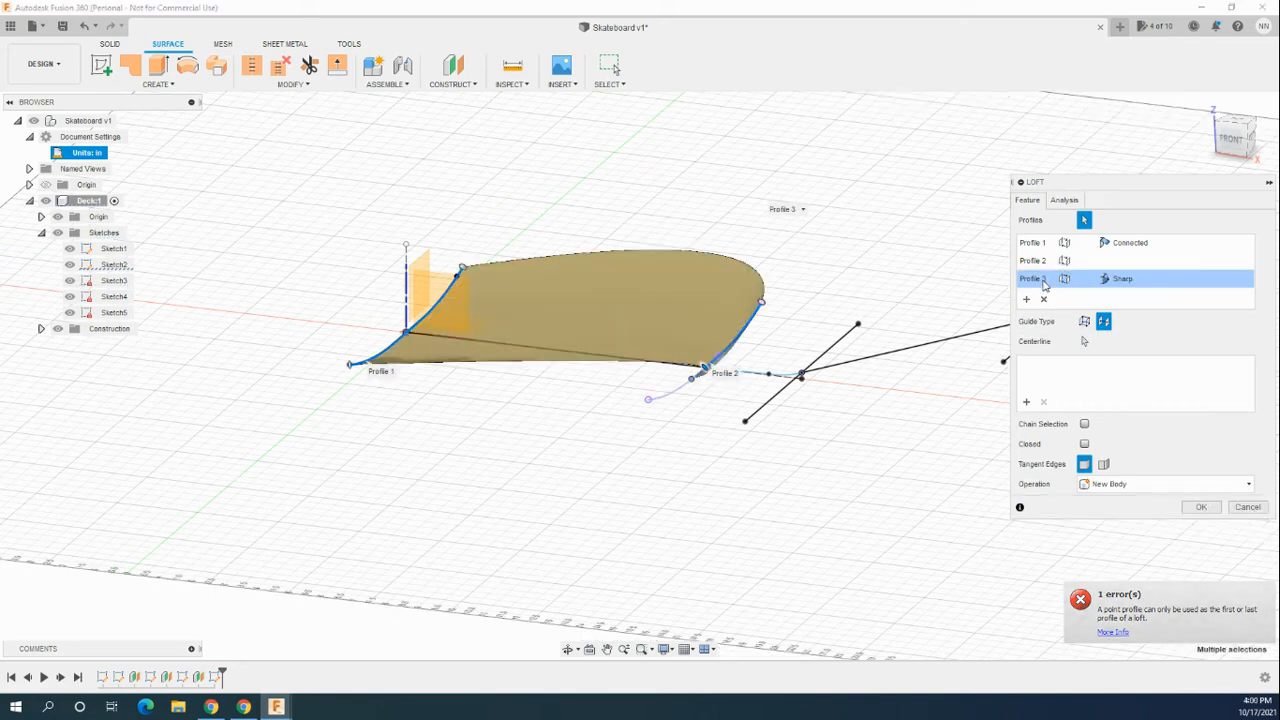
click(1043, 300)
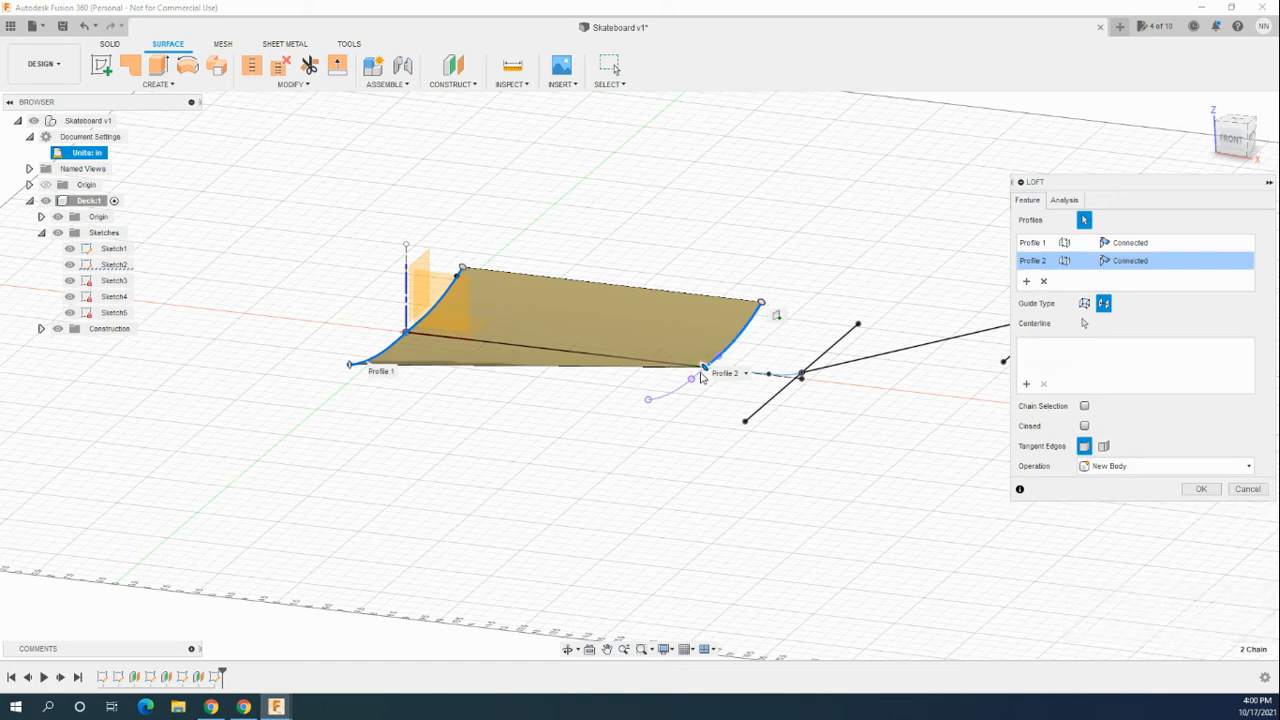
Complete the second loft profile with its remaining arc segments and add the two straight cross lines as profiles 3 and 4
click(697, 378)
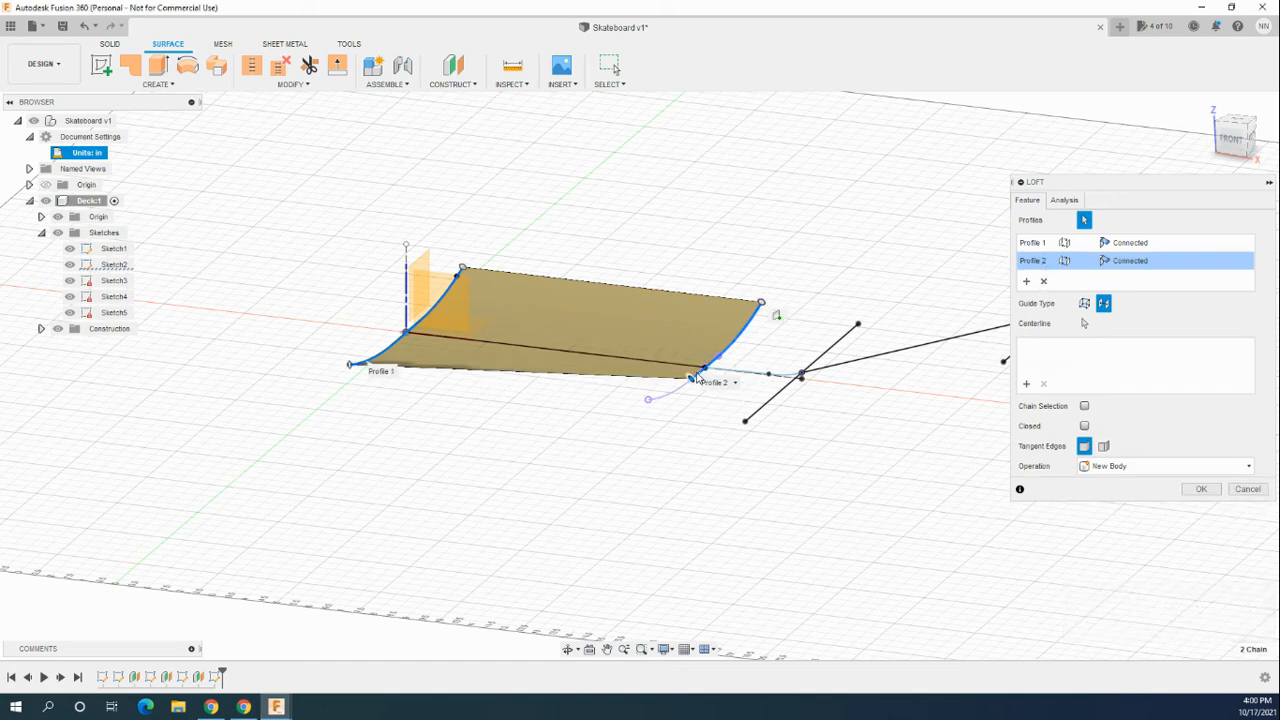
click(682, 393)
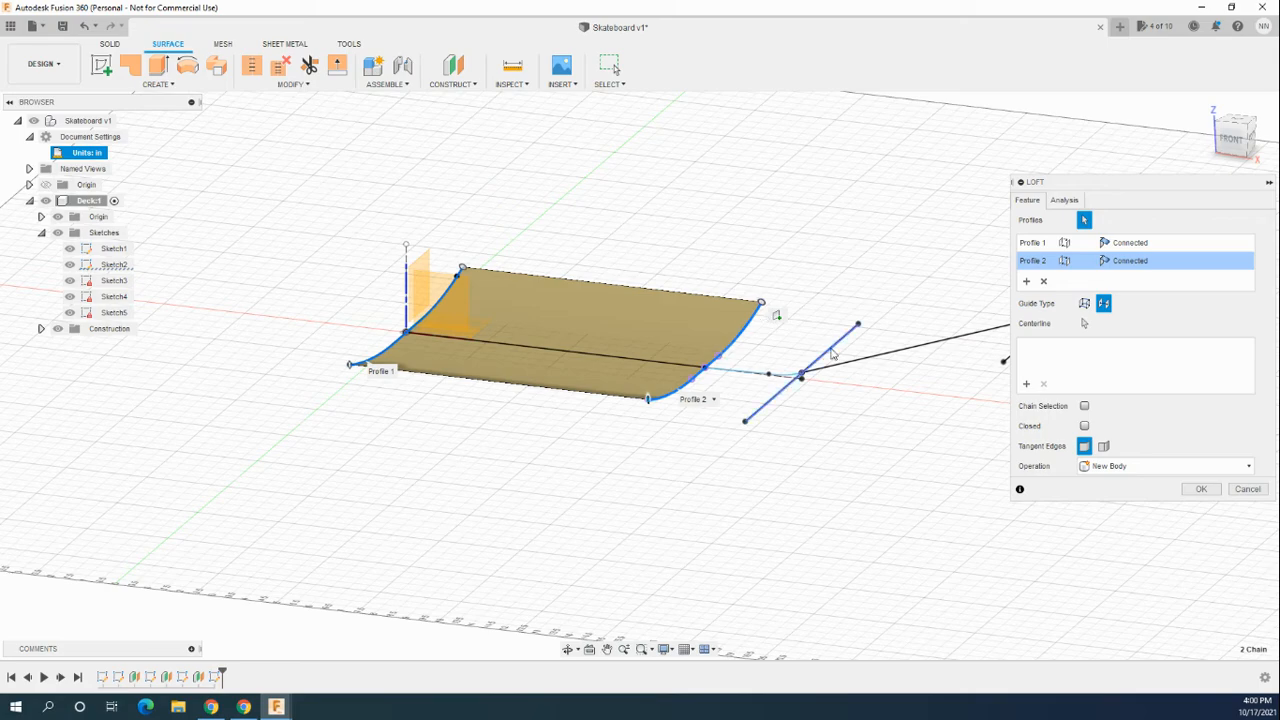
click(828, 350)
scroll(508, 330, down, 1)
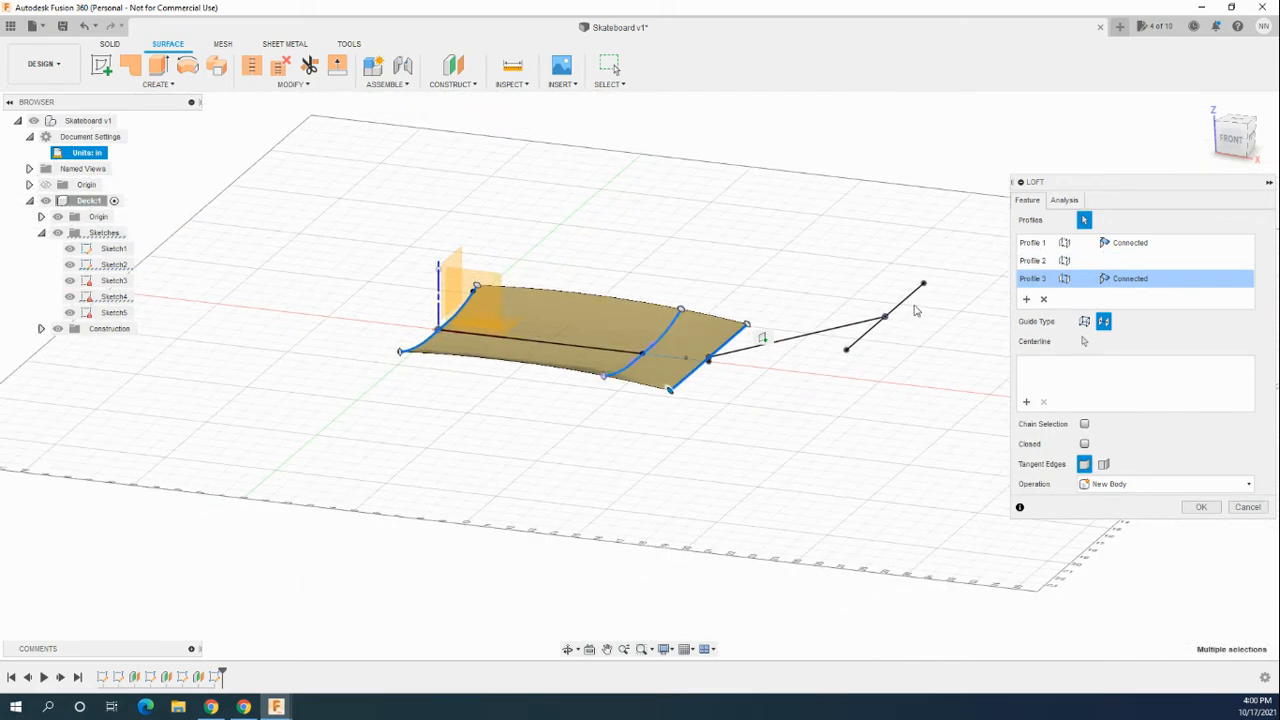
click(903, 309)
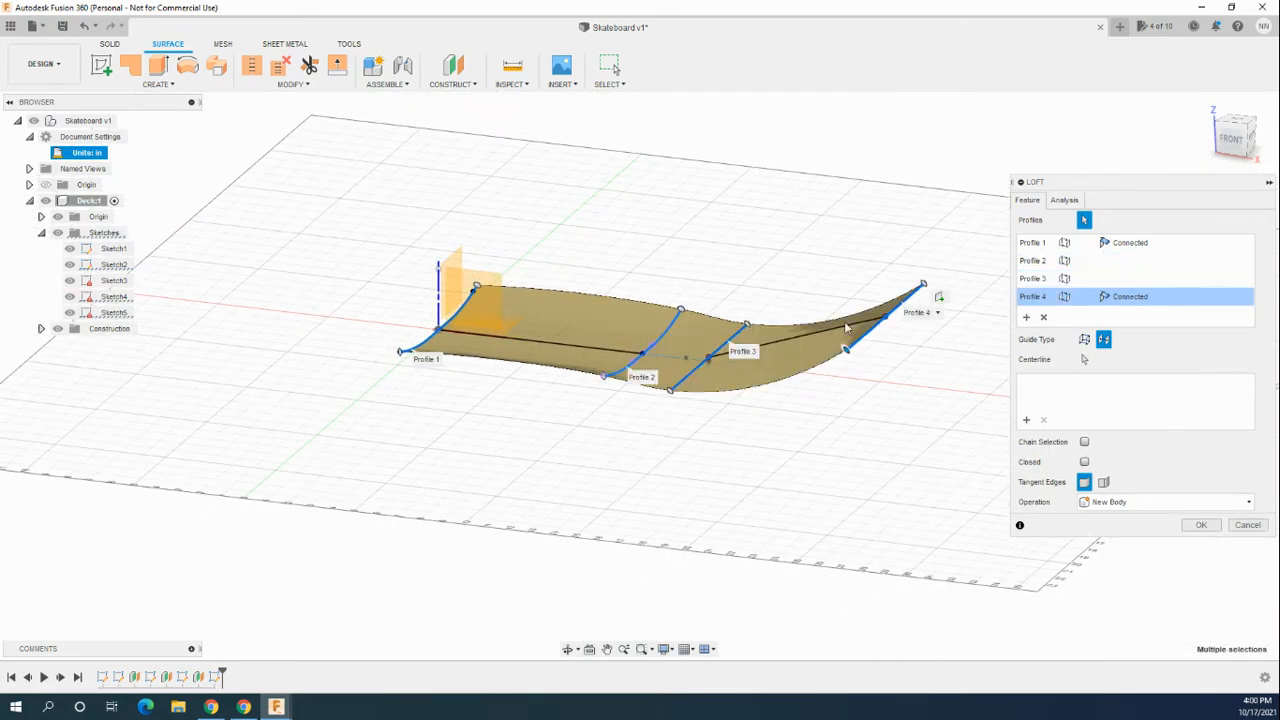
Select the straight line from the origin, the short connecting curve and the angled line as the loft's centerline
scroll(548, 391, up, 3)
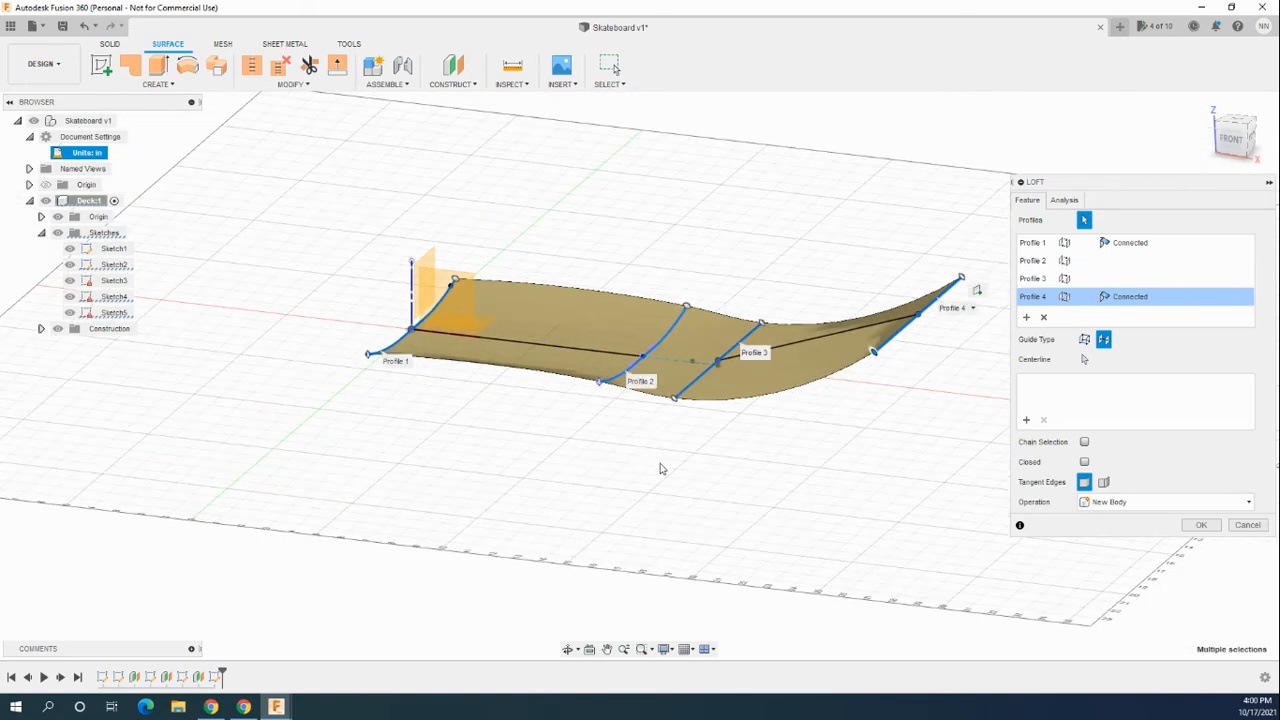
shift+middle_drag(660, 468, 681, 416)
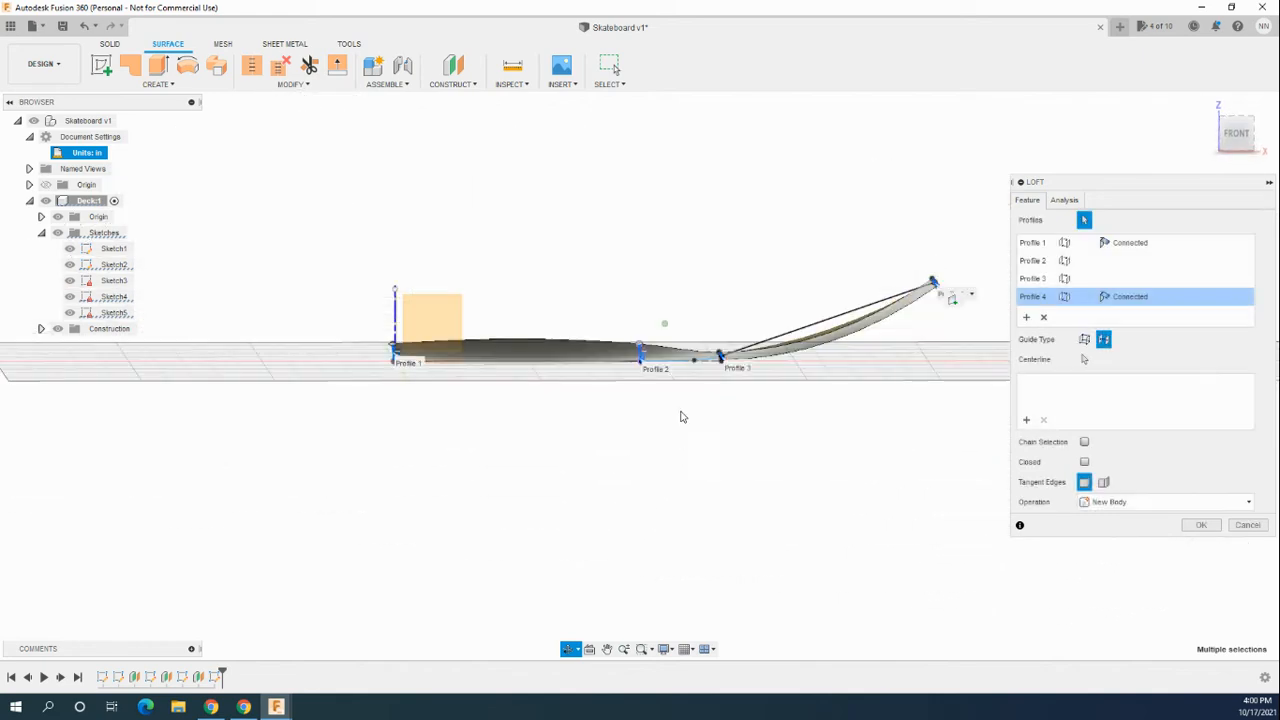
scroll(743, 342, up, 3)
scroll(904, 331, down, 2)
mouse_move(783, 410)
shift+middle_down()
mouse_move(766, 409)
mouse_move(806, 394)
mouse_move(763, 417)
mouse_move(766, 429)
shift+middle_up()
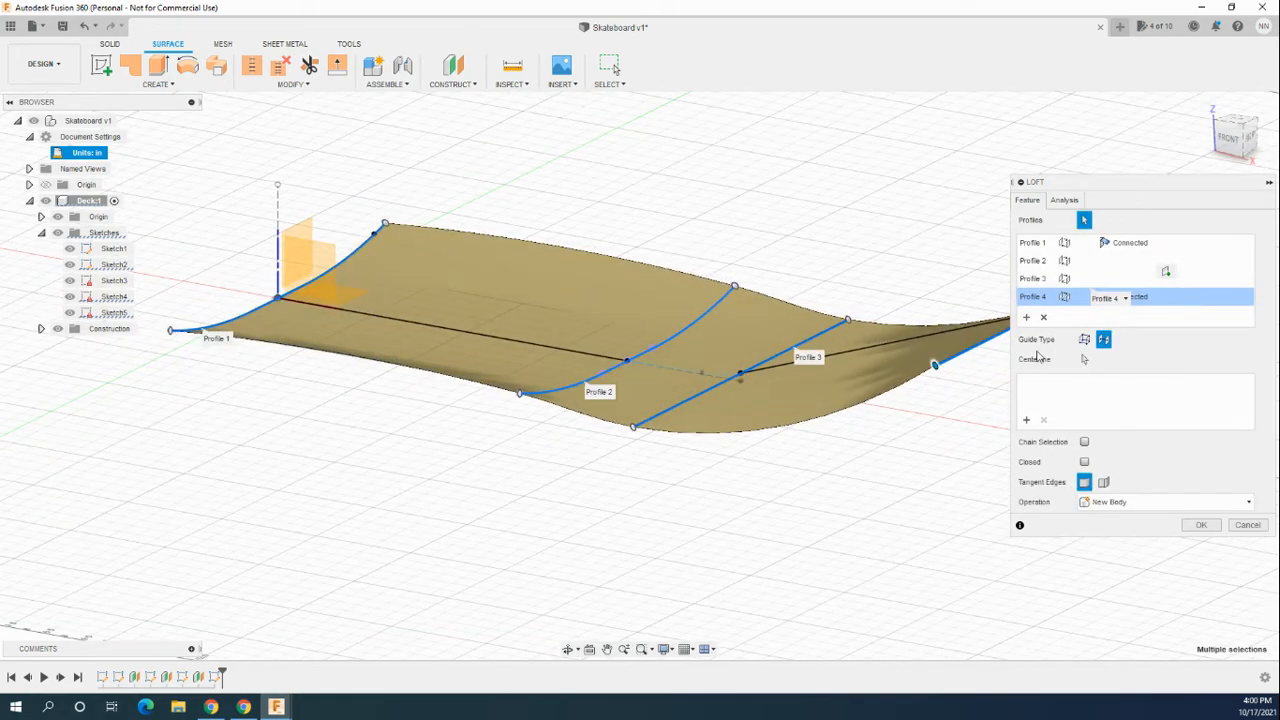
click(1084, 360)
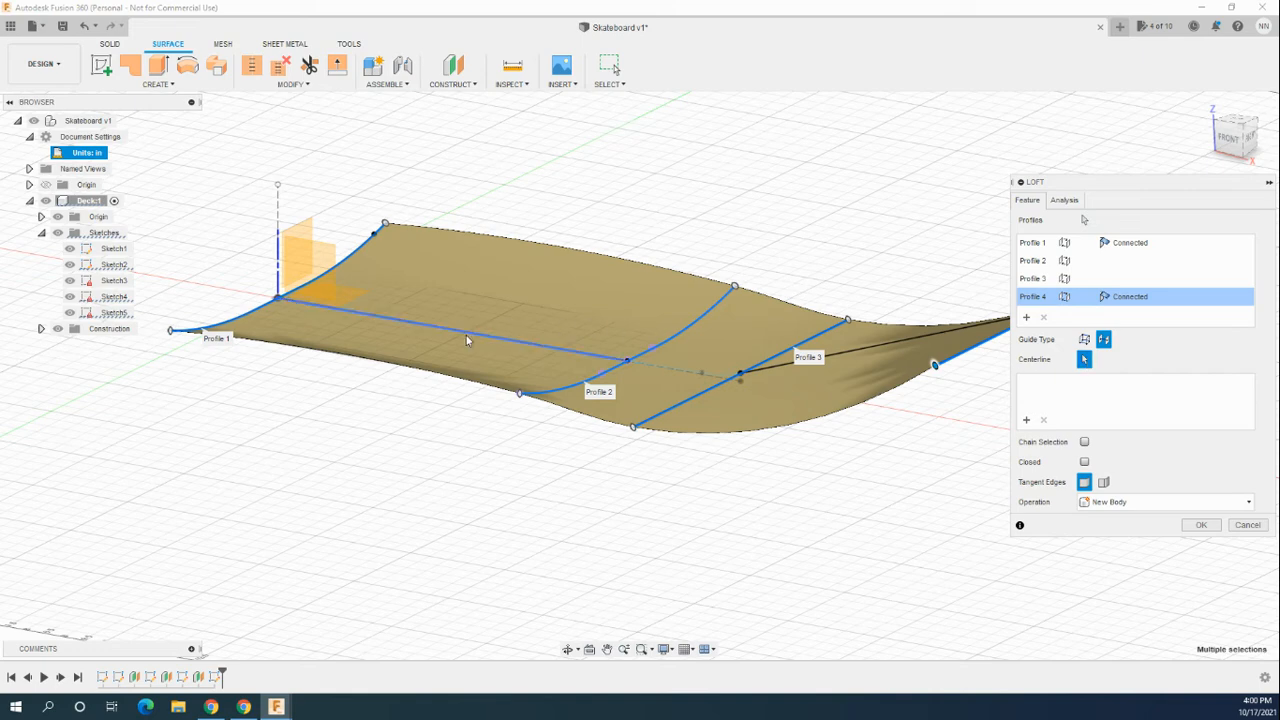
click(412, 321)
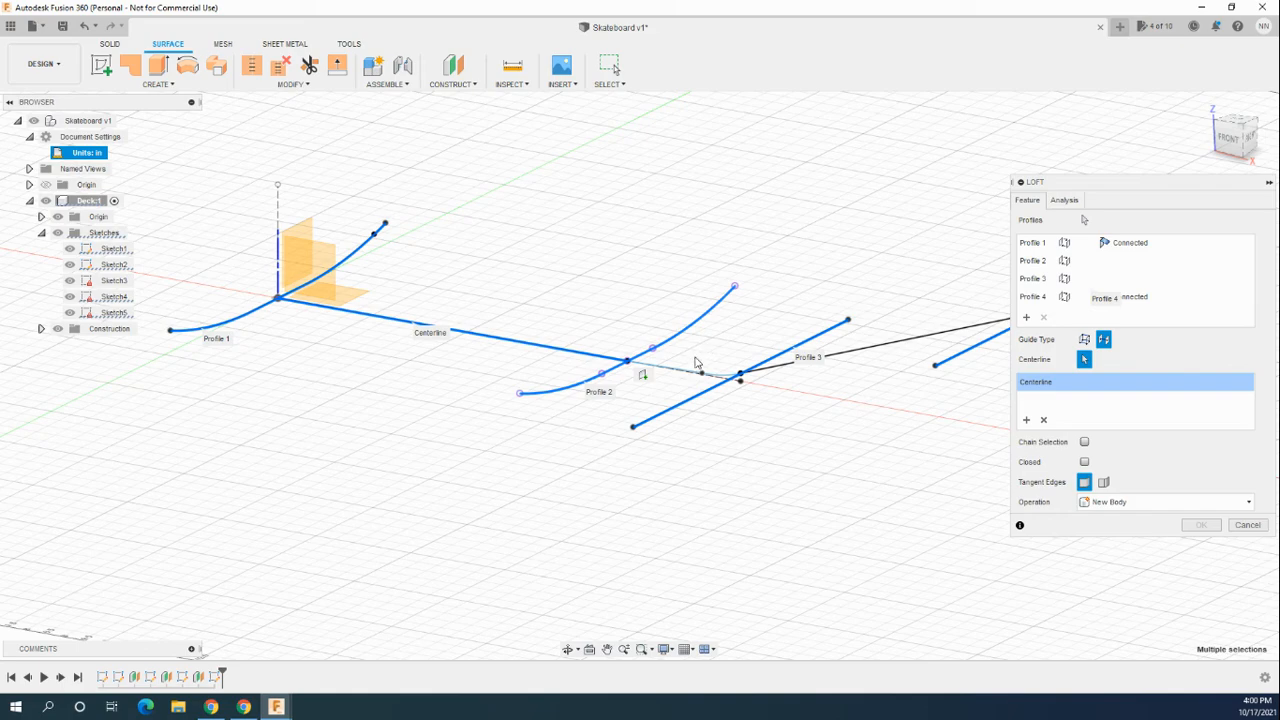
scroll(716, 376, up, 3)
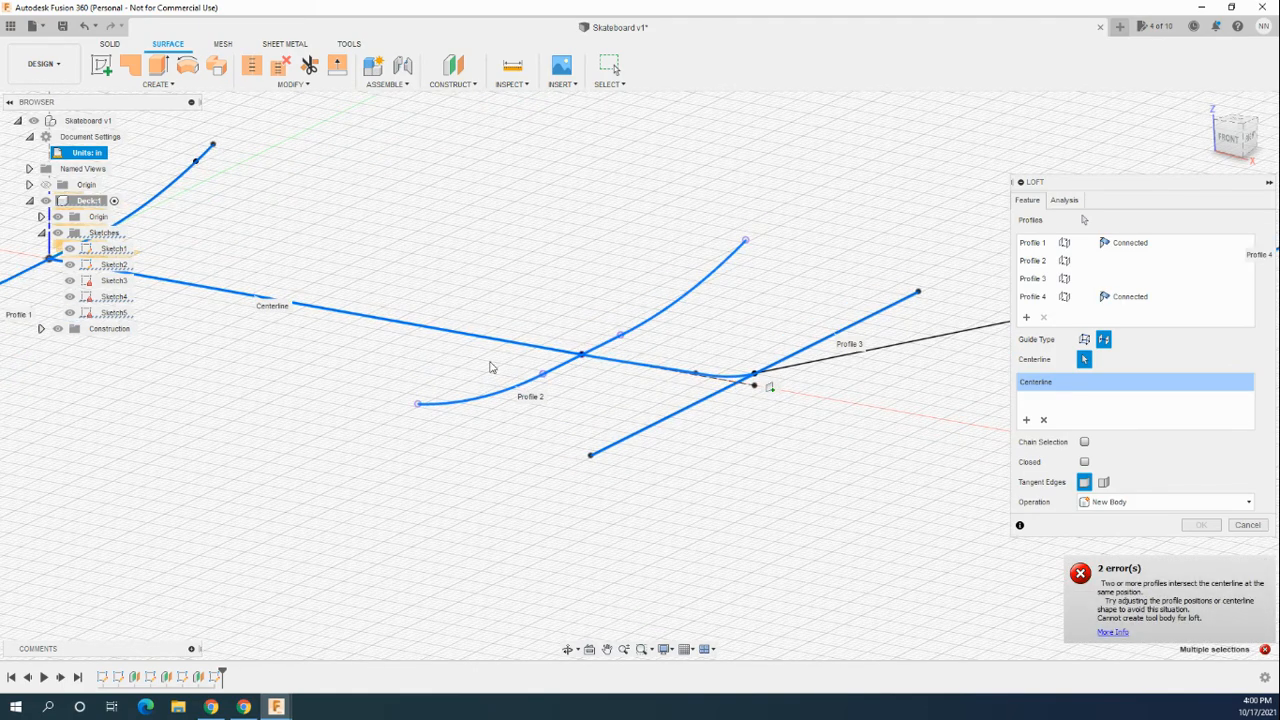
scroll(490, 367, down, 3)
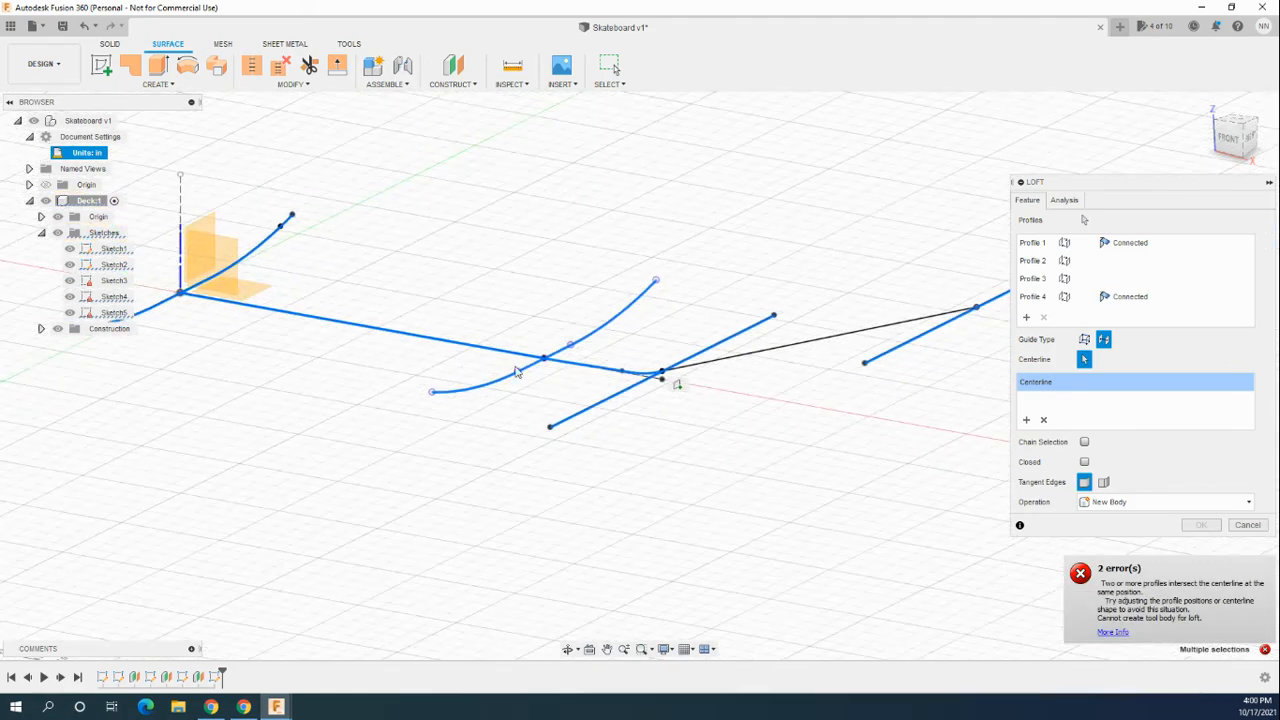
click(820, 340)
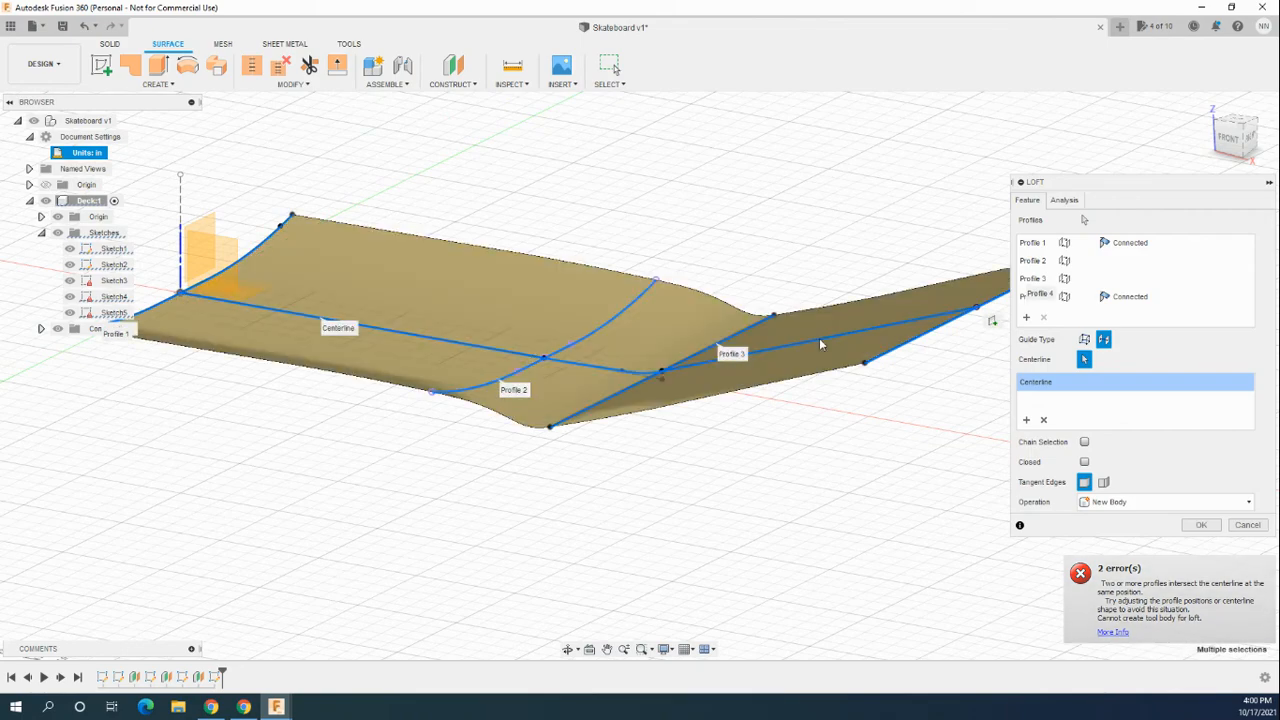
Check the lofted deck's shape from several angles and create the surface loft as a new body
mouse_move(731, 514)
shift+middle_down()
mouse_move(786, 480)
mouse_move(840, 484)
mouse_move(733, 502)
shift+middle_up()
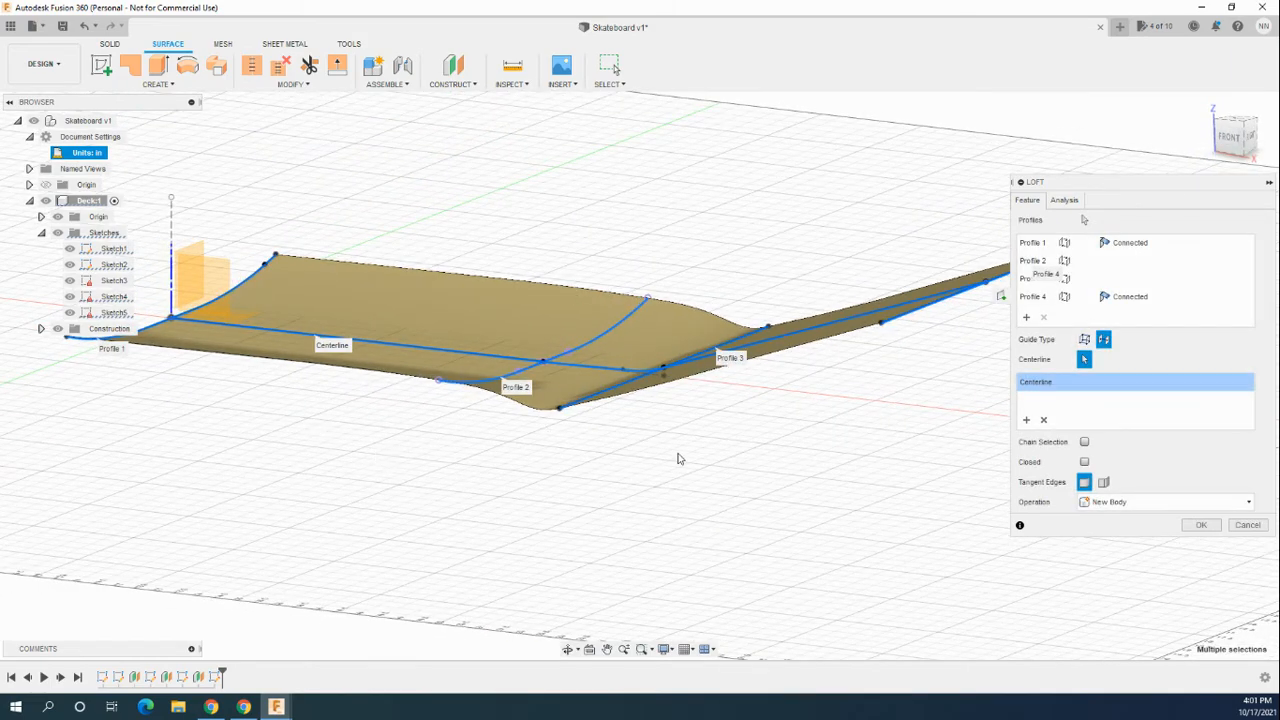
middle_drag(594, 514, 633, 530)
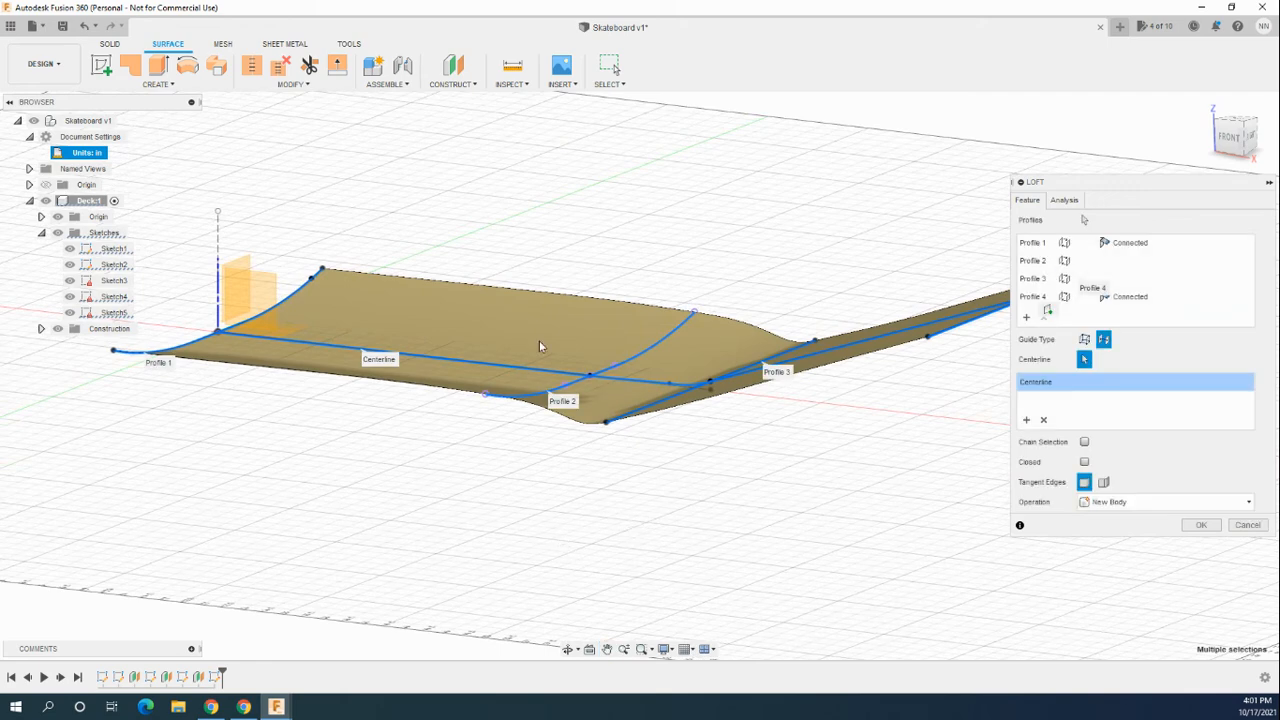
scroll(326, 466, down, 2)
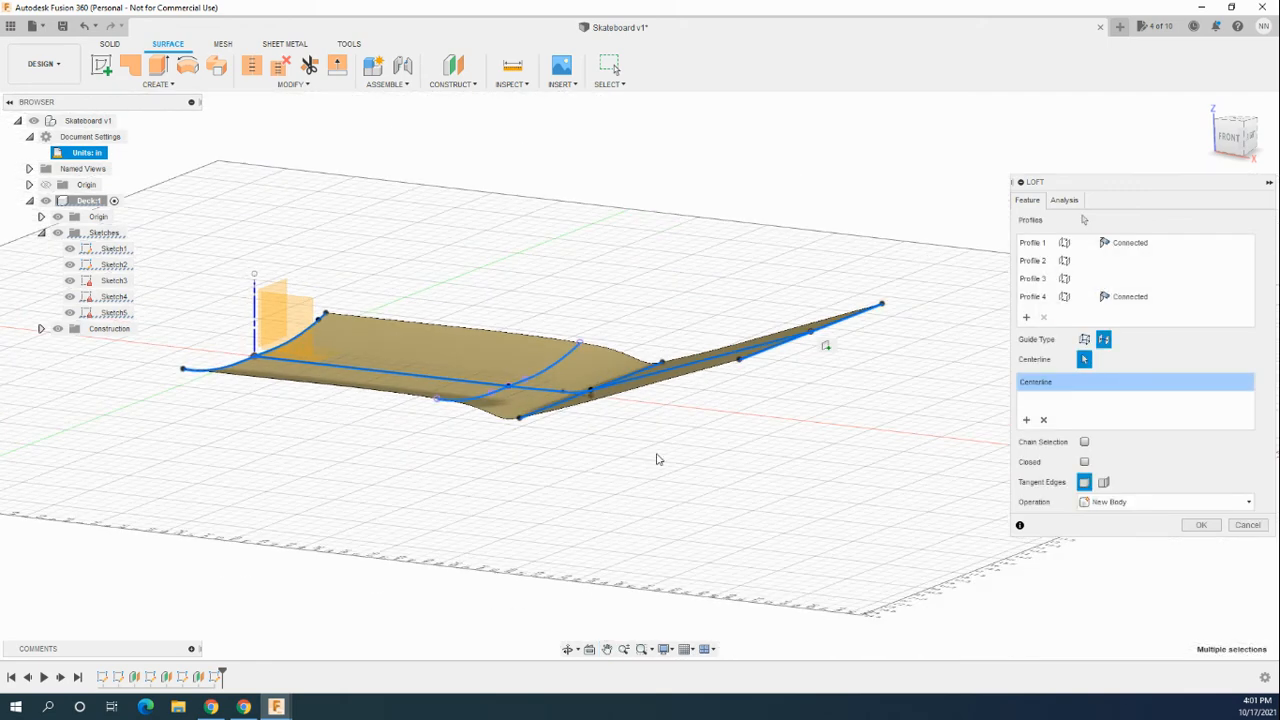
shift+middle_drag(669, 460, 663, 477)
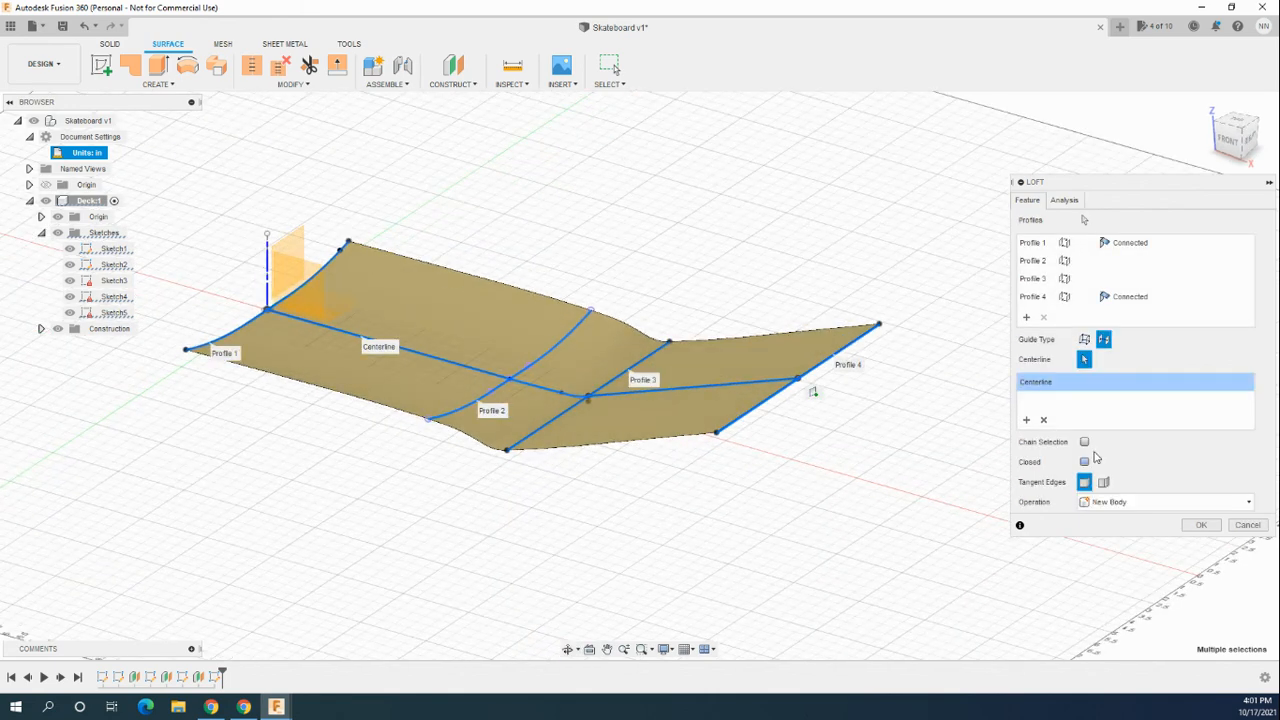
click(1203, 526)
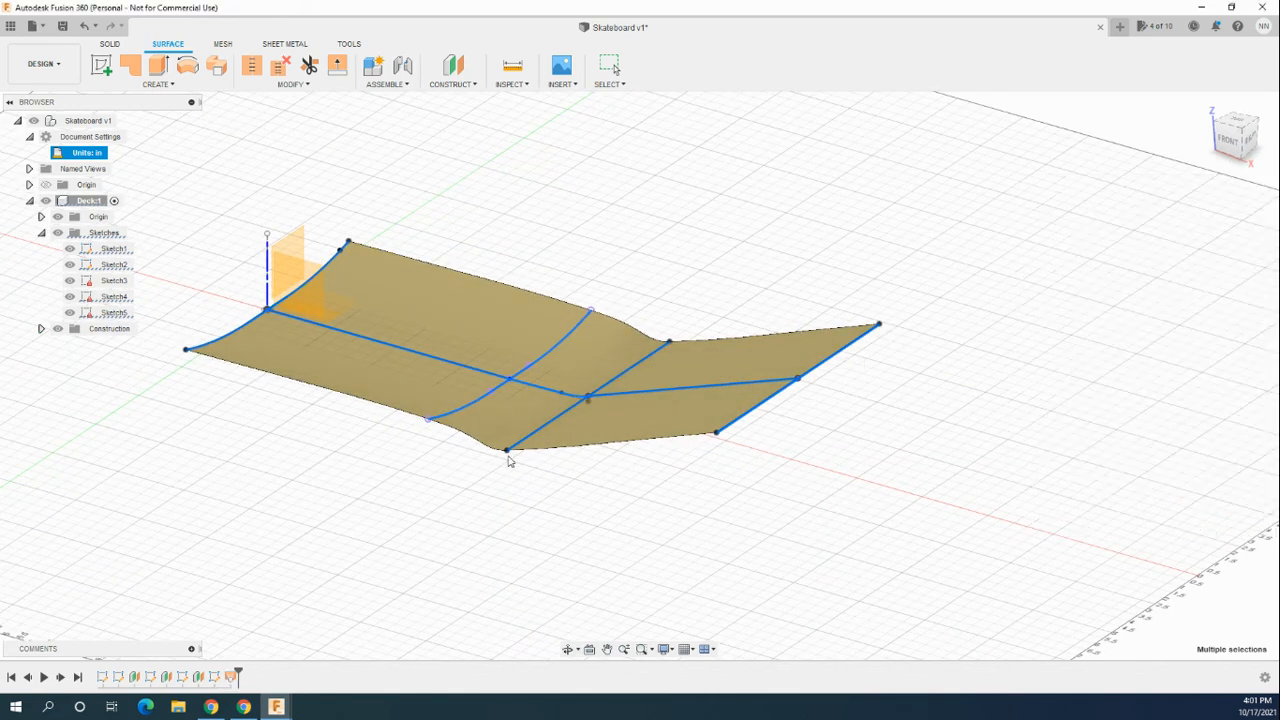
shift+middle_drag(725, 492, 1182, 595)
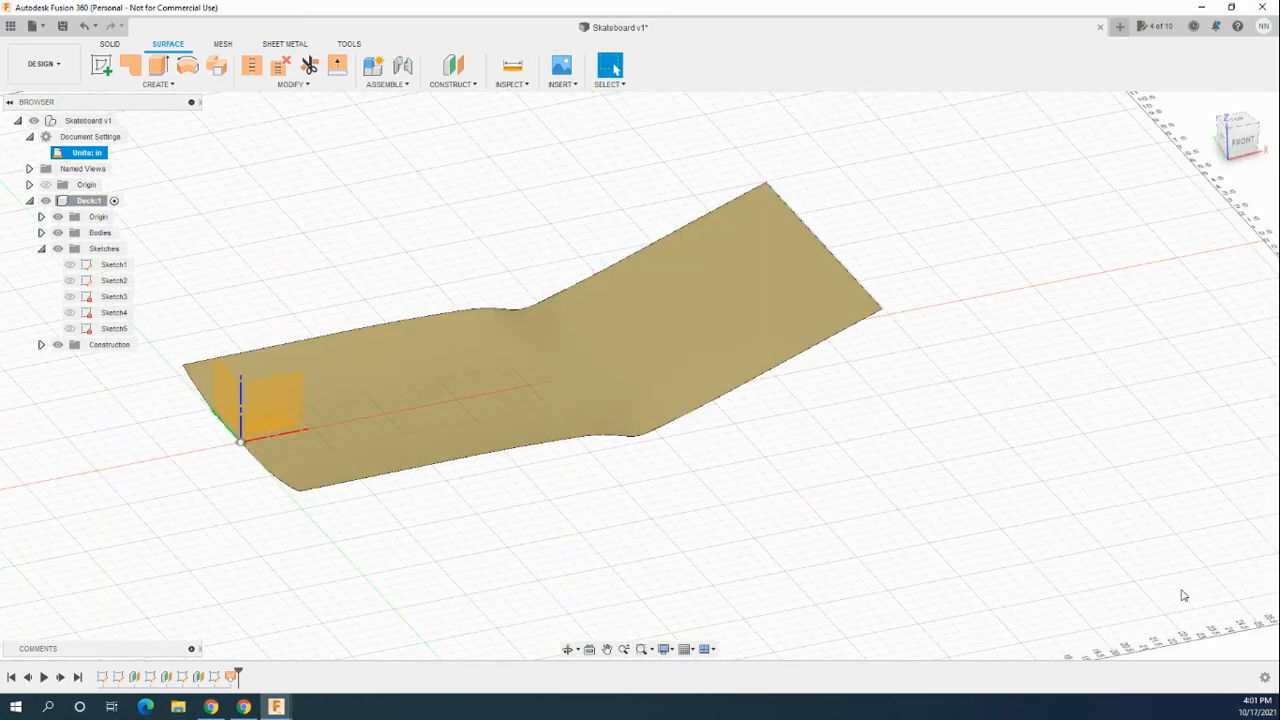